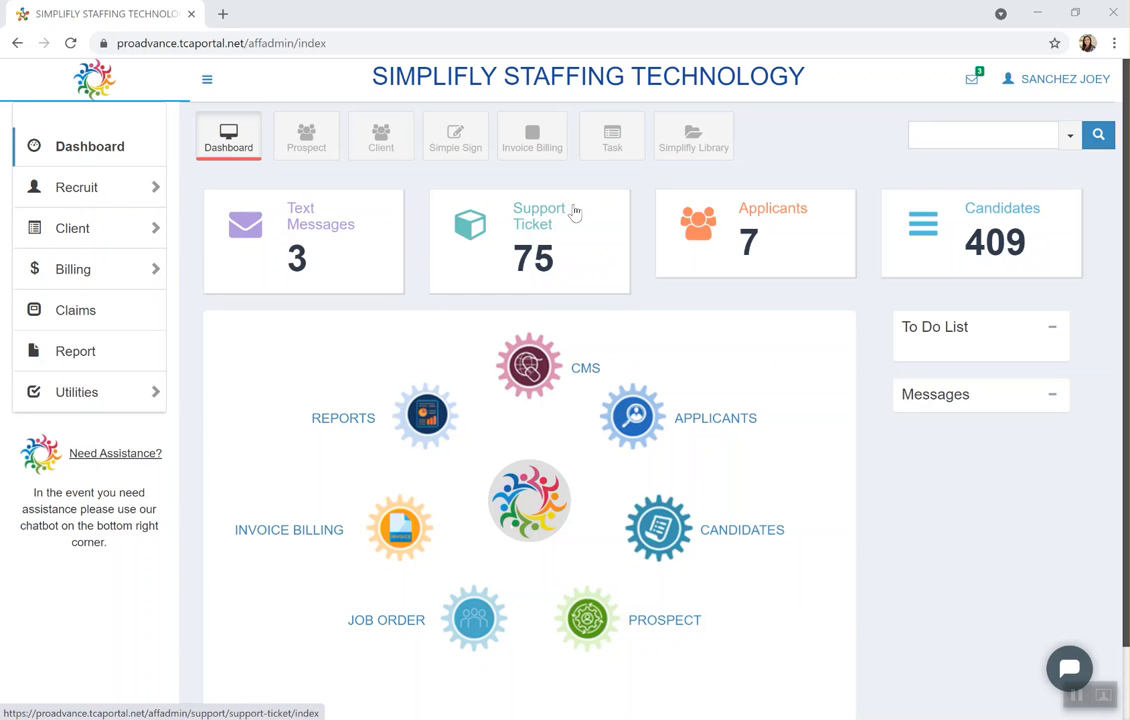
# - Open the JUAN'S TACOS payroll invoices within the WE 6-13-2021 invoice billing batch
pyautogui.click(548, 155)
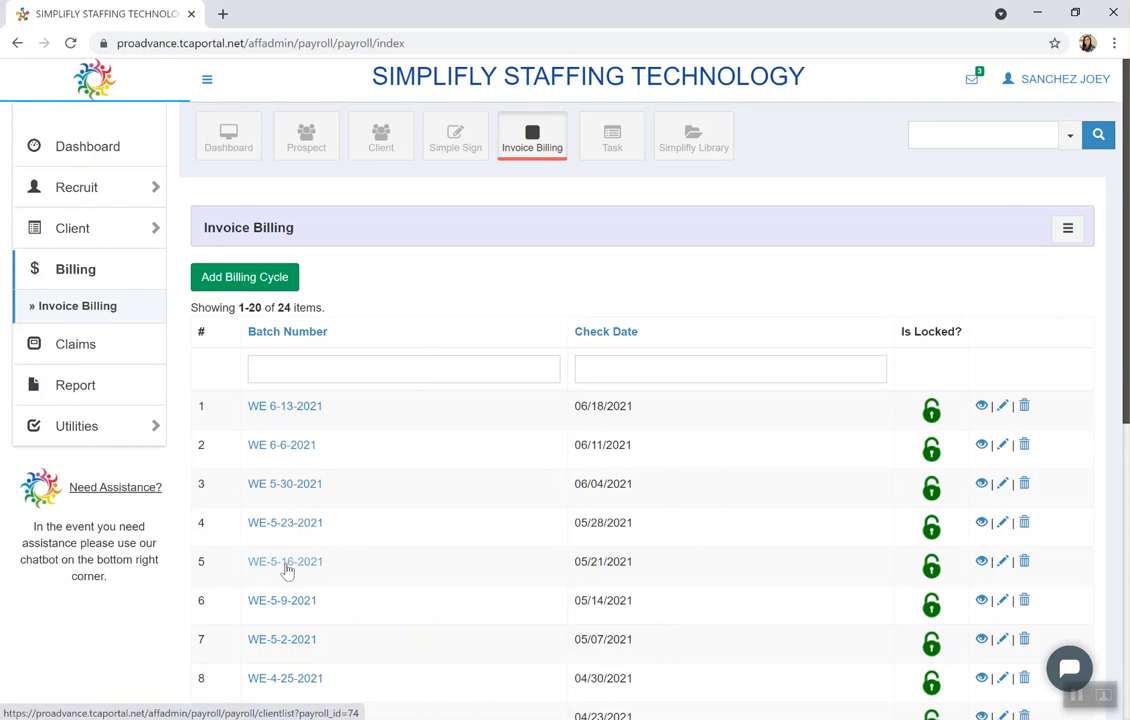
pyautogui.click(278, 410)
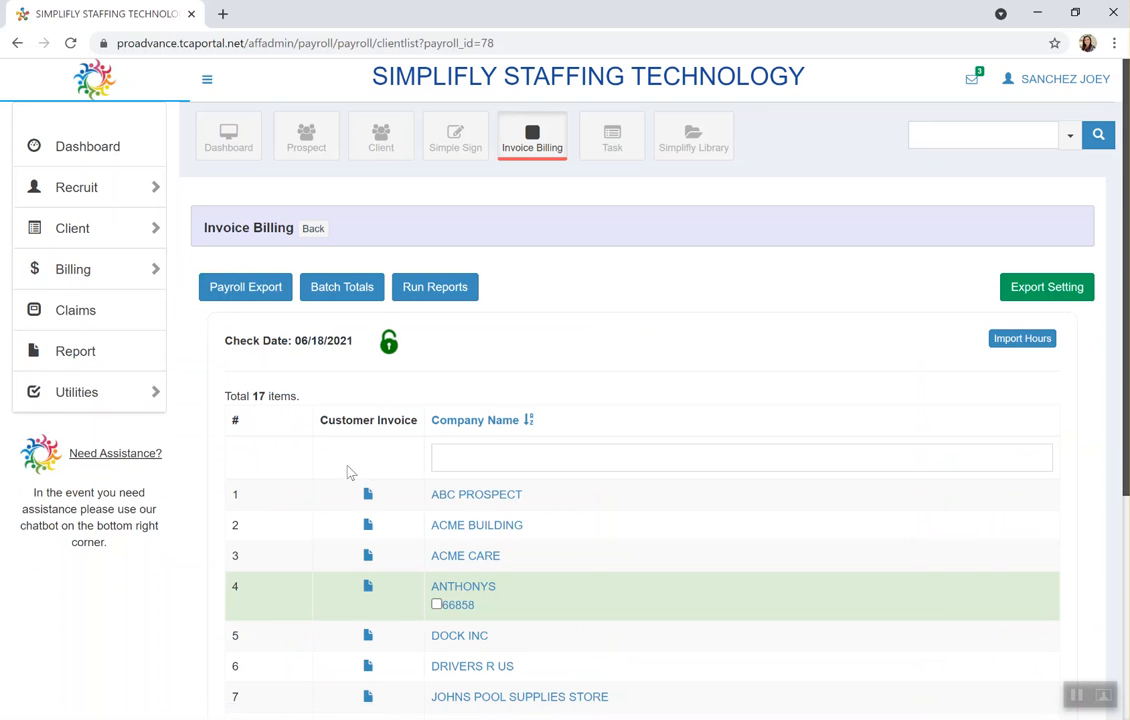
pyautogui.scroll(-1, 368, 469)
pyautogui.scroll(-1, 368, 469)
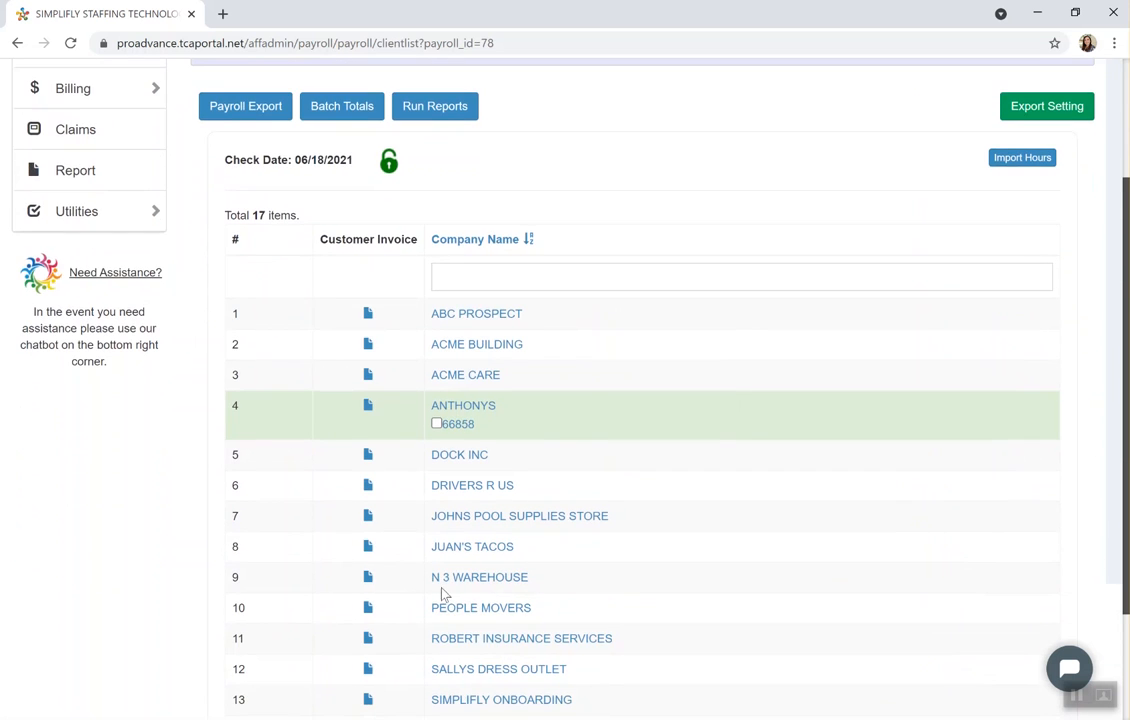
pyautogui.click(494, 553)
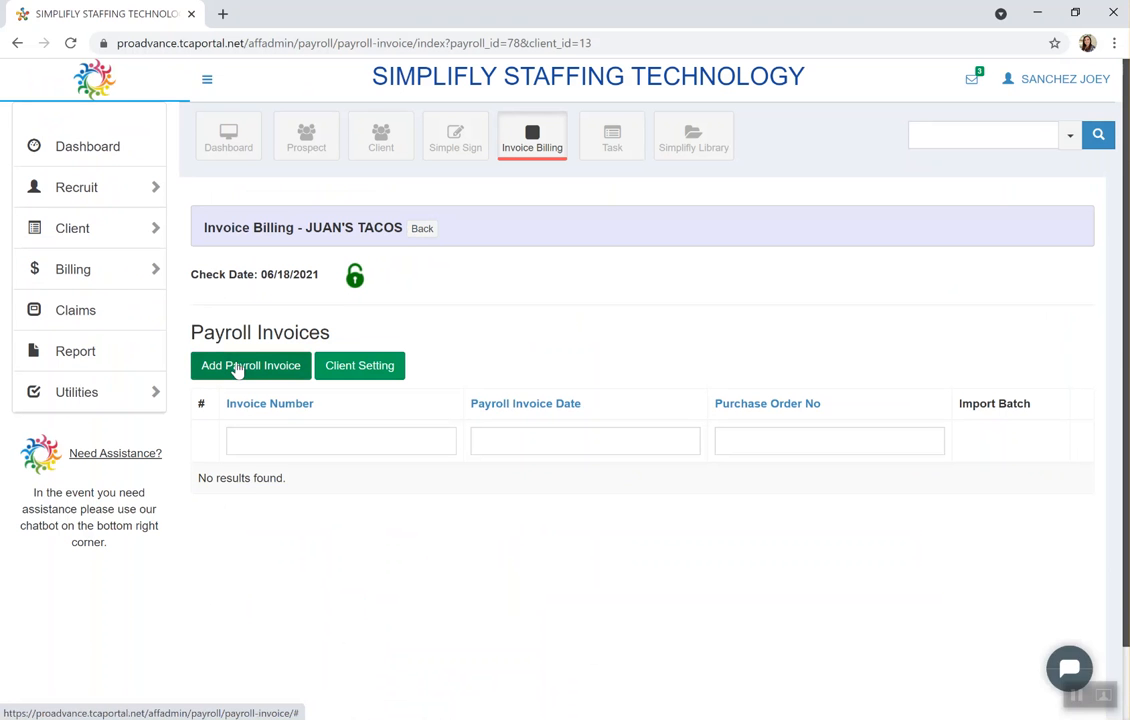
# - Add a payroll invoice using the billing cycle date, dated 06/15/2021 and covering 06/07/2021 to 06/13/2021
pyautogui.click(237, 367)
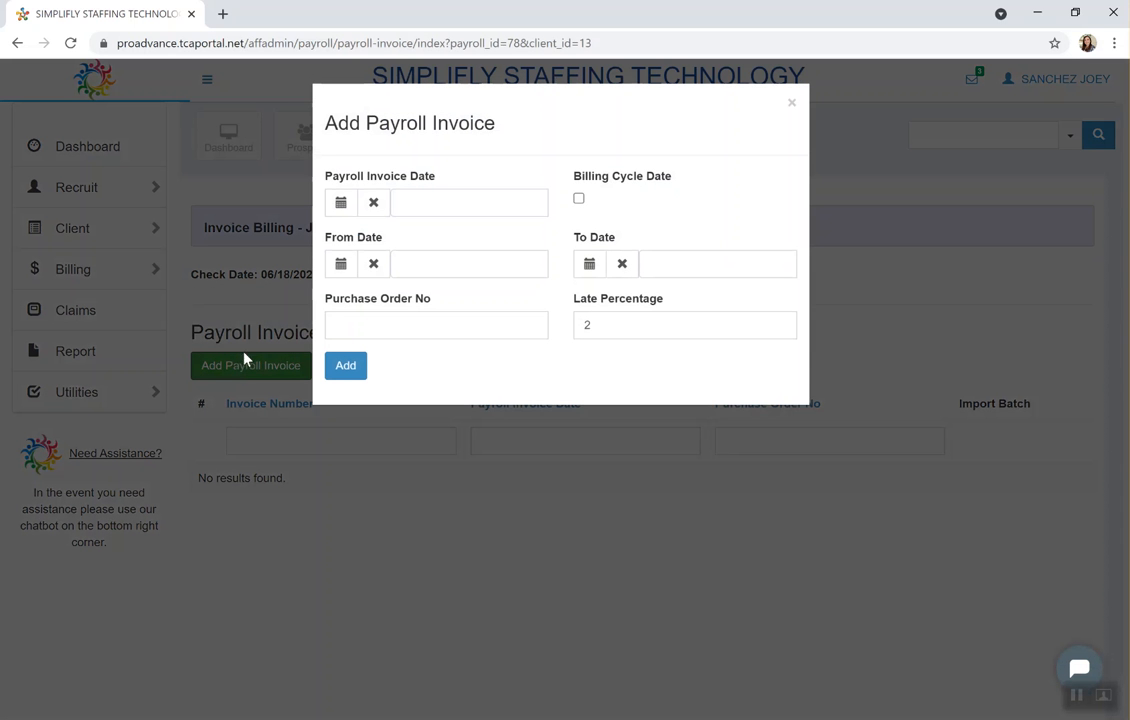
pyautogui.click(580, 200)
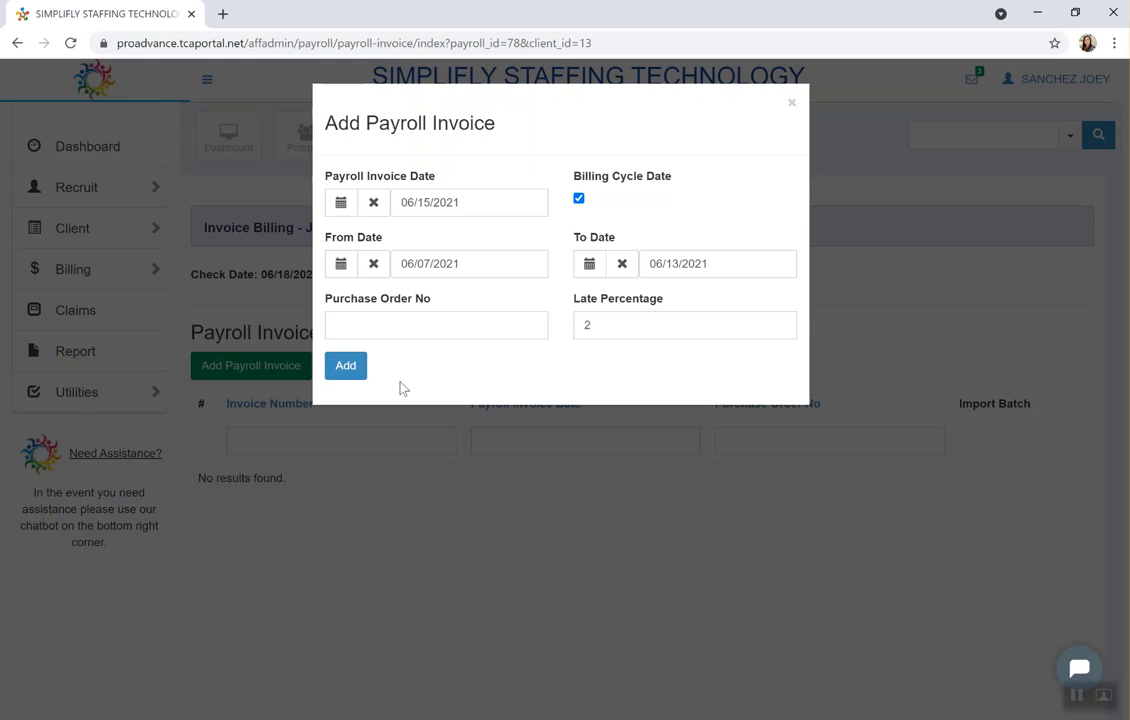
pyautogui.click(338, 376)
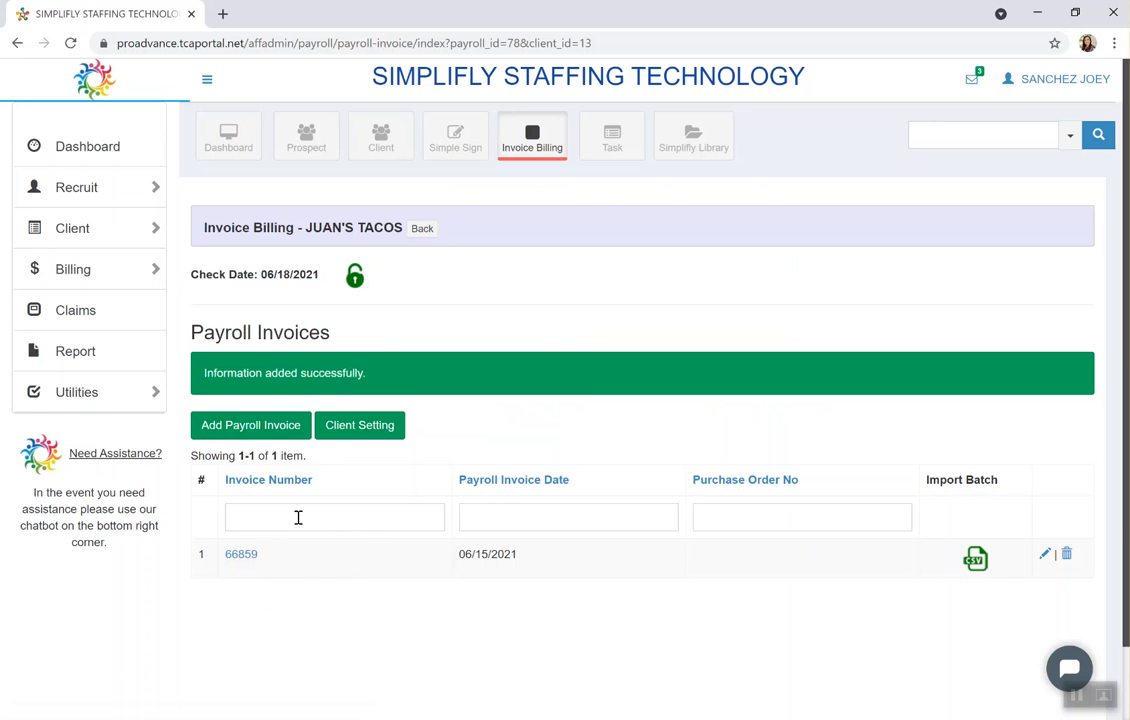
# - Open the new invoice's payroll detail and add a 40-hour regular pay line for the first listed employee
pyautogui.click(243, 557)
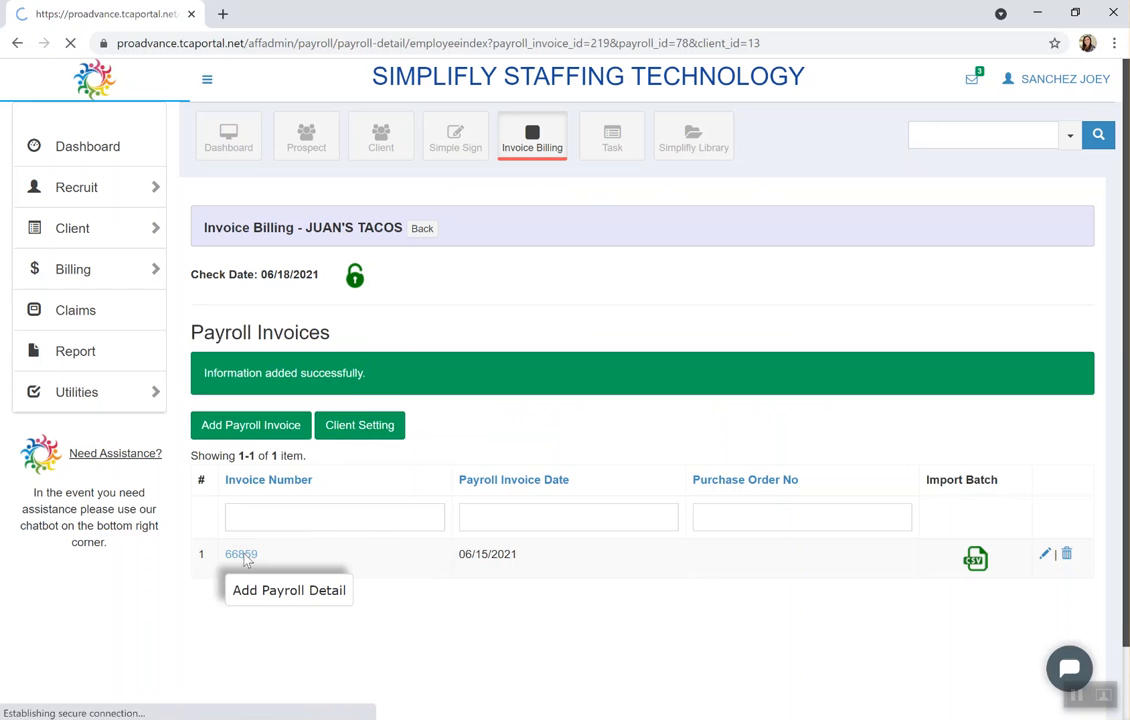
pyautogui.click(253, 522)
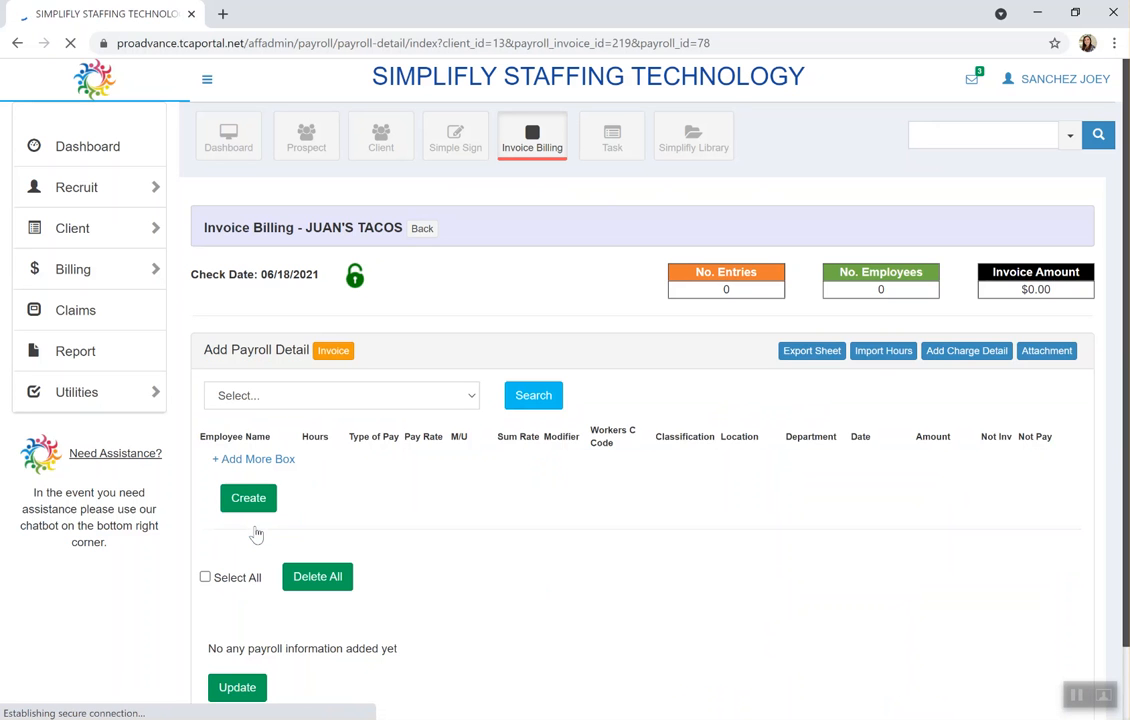
pyautogui.click(280, 459)
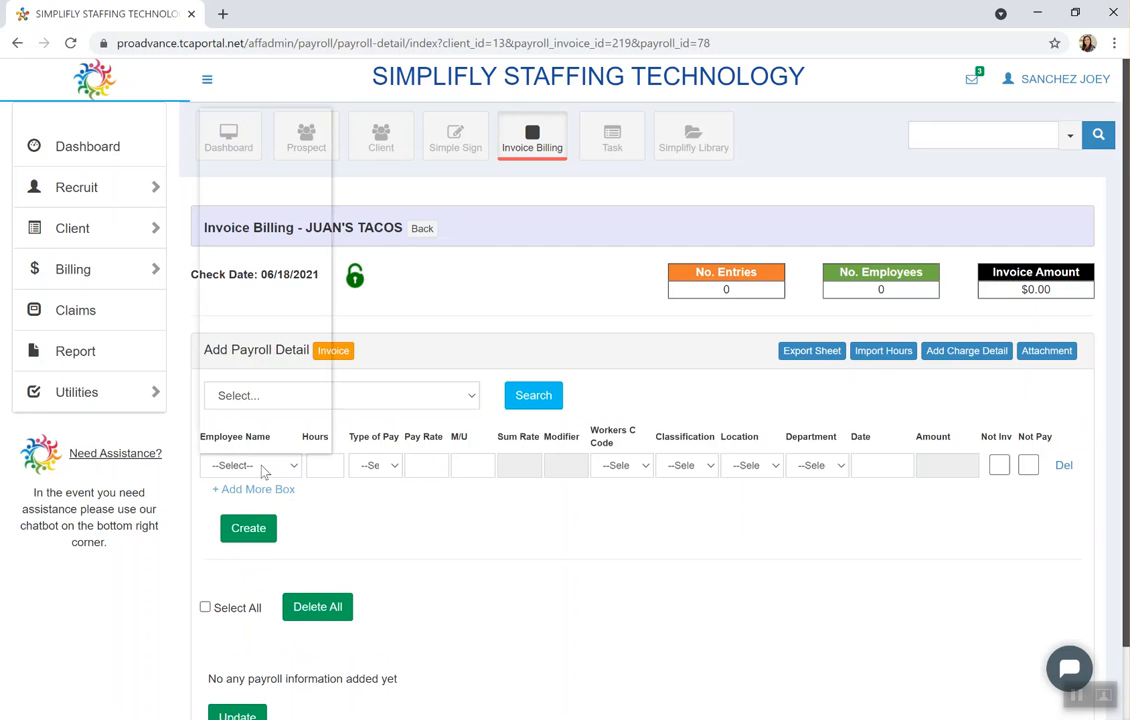
pyautogui.click(266, 466)
pyautogui.click(296, 152)
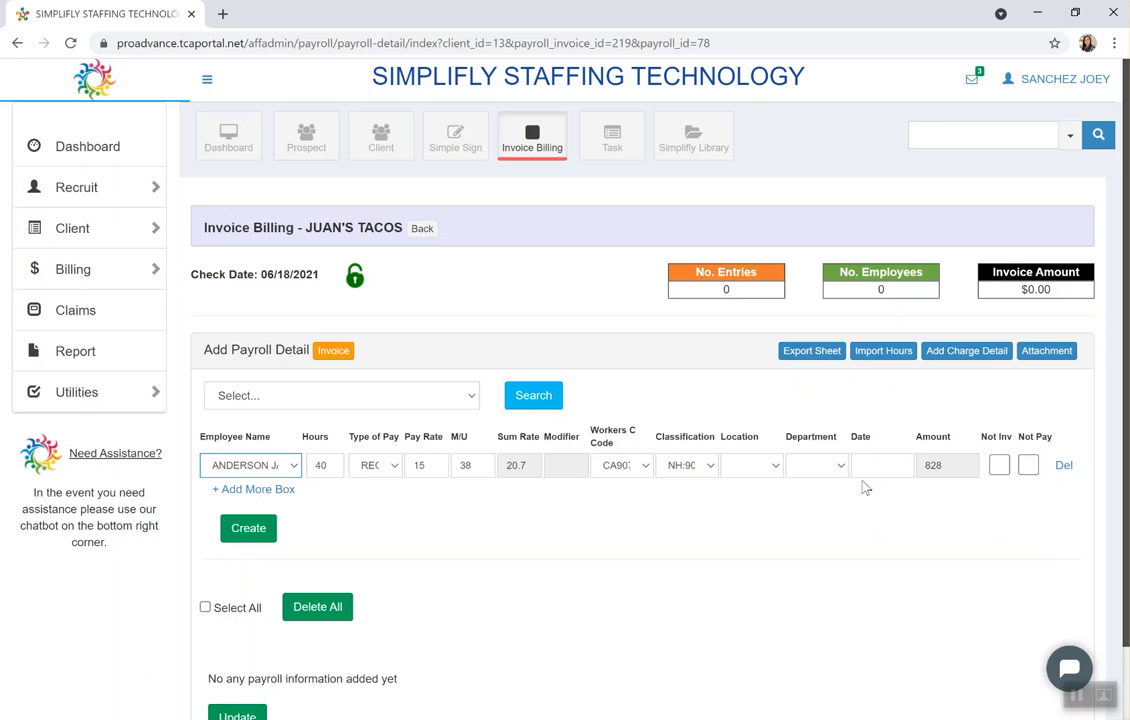
# - Add a second line for the same employee with 2.4 hours and OT as the type of pay
pyautogui.click(287, 489)
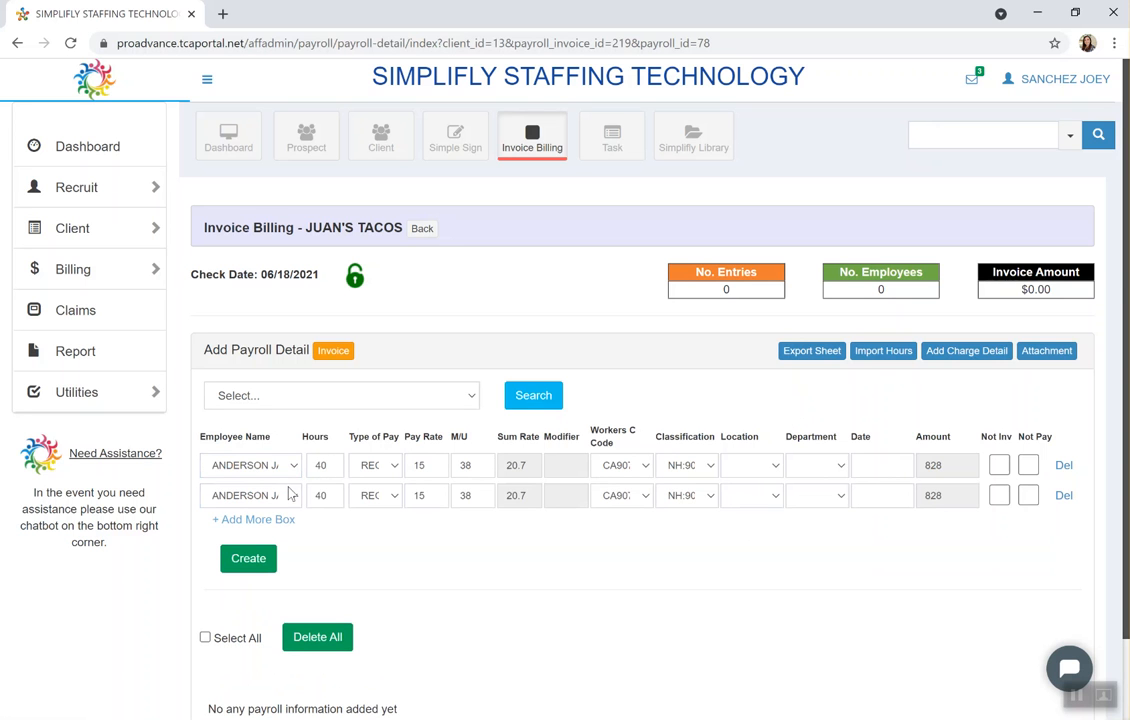
pyautogui.click(344, 507)
pyautogui.press('BackSpace')
pyautogui.press('BackSpace')
pyautogui.write('2.4')
pyautogui.press('Tab')
pyautogui.press('Down')
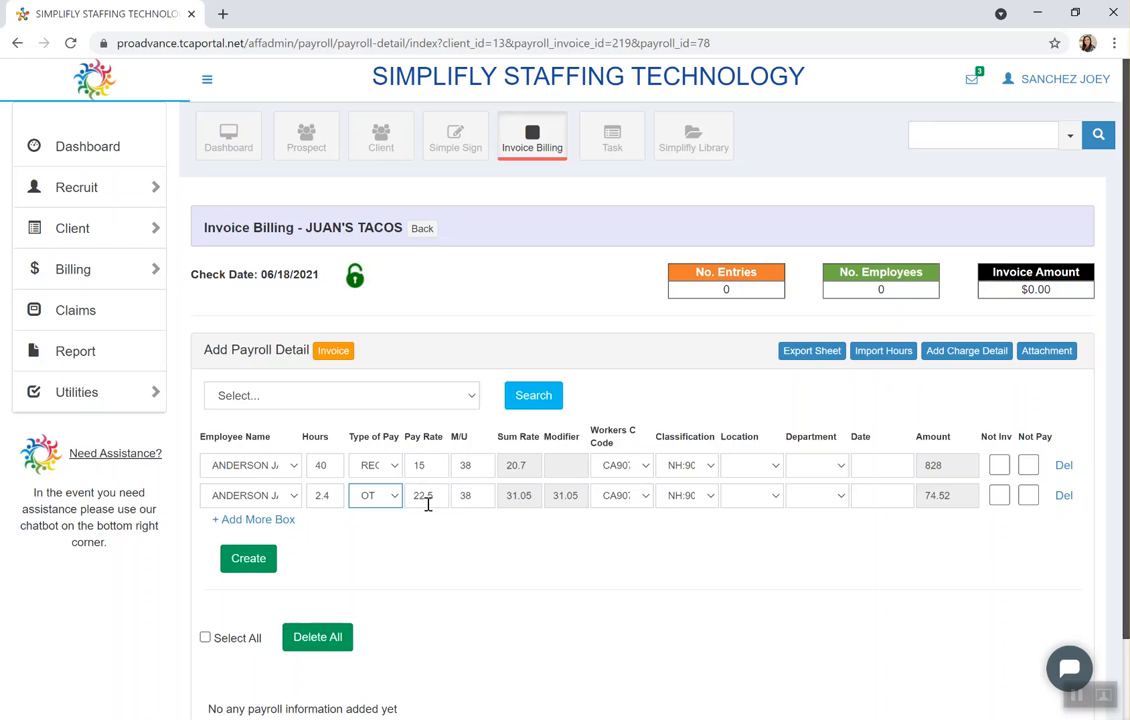
# - Add a regular pay line for the second listed employee with 38 hours
pyautogui.click(275, 521)
pyautogui.click(272, 527)
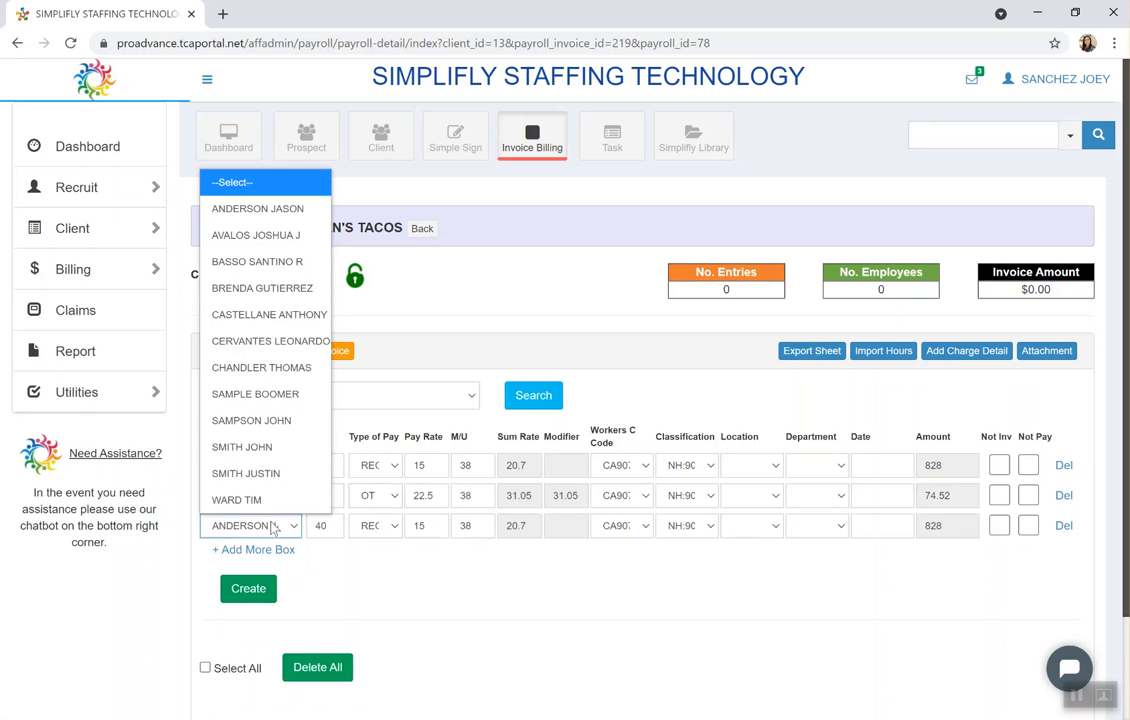
pyautogui.click(288, 237)
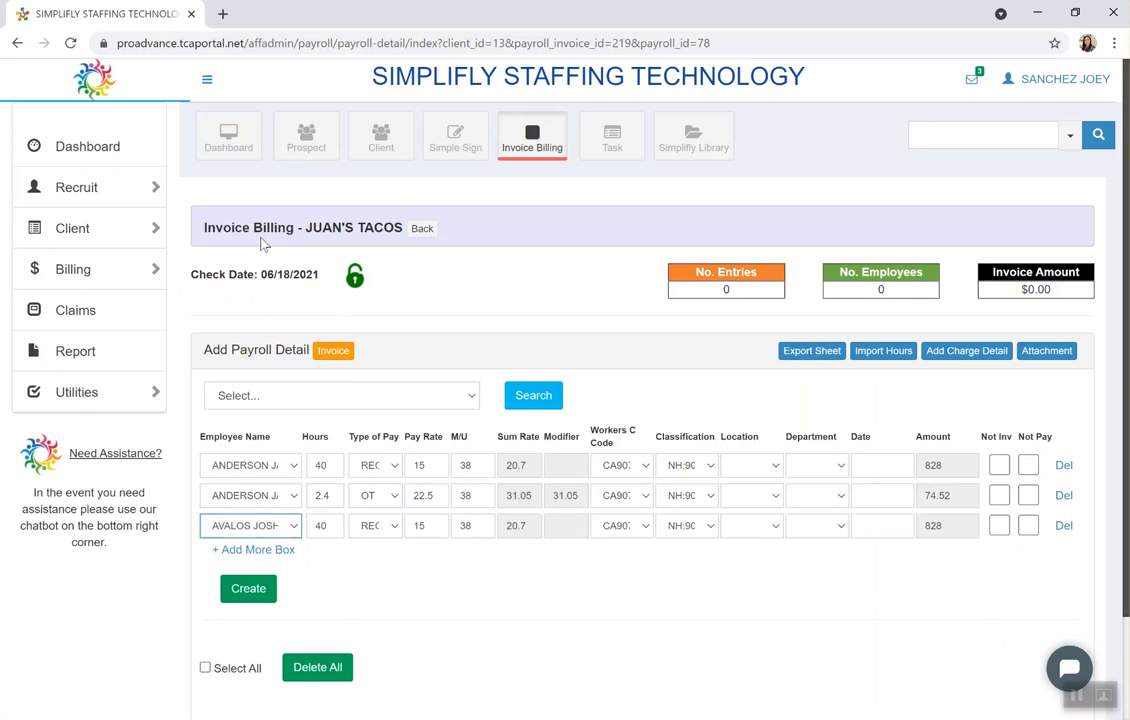
pyautogui.click(338, 527)
pyautogui.write('38')
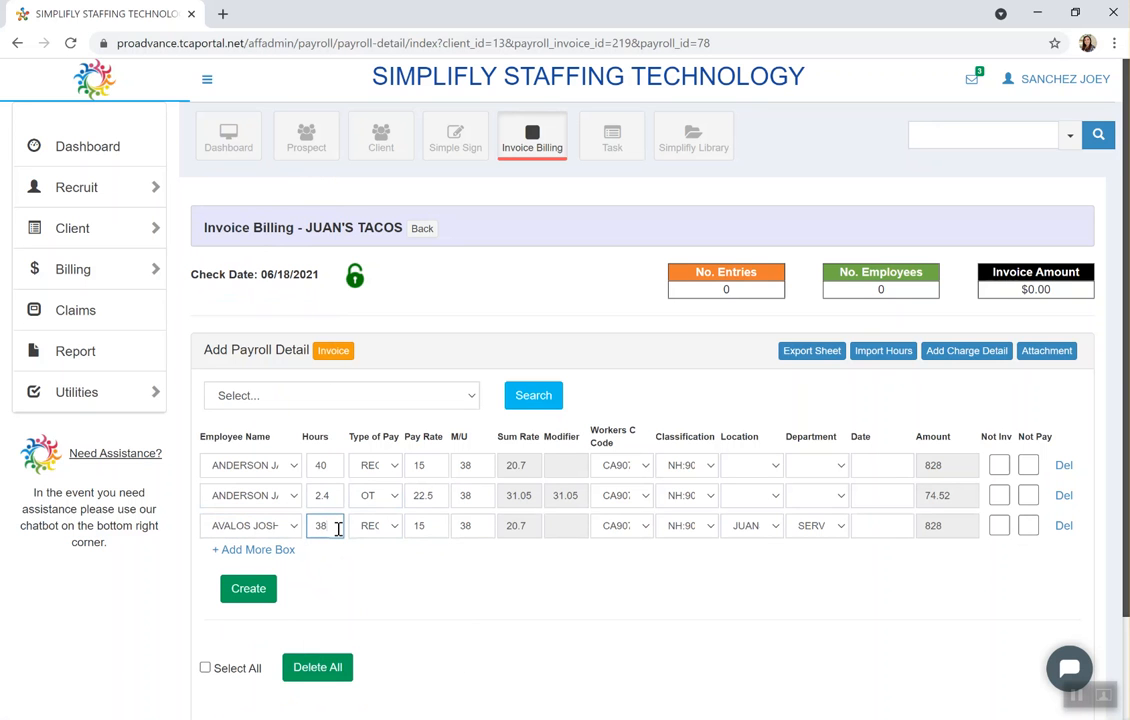
# - Add an overtime line of 1.9 hours for the second listed employee
pyautogui.click(258, 550)
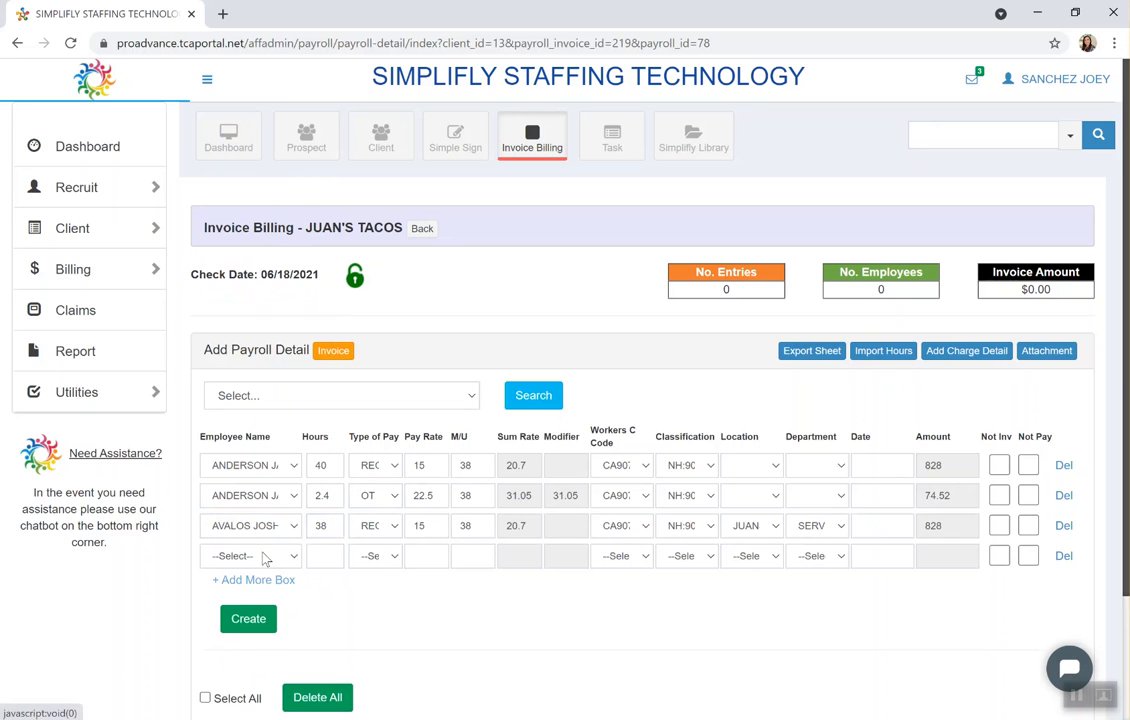
pyautogui.click(330, 555)
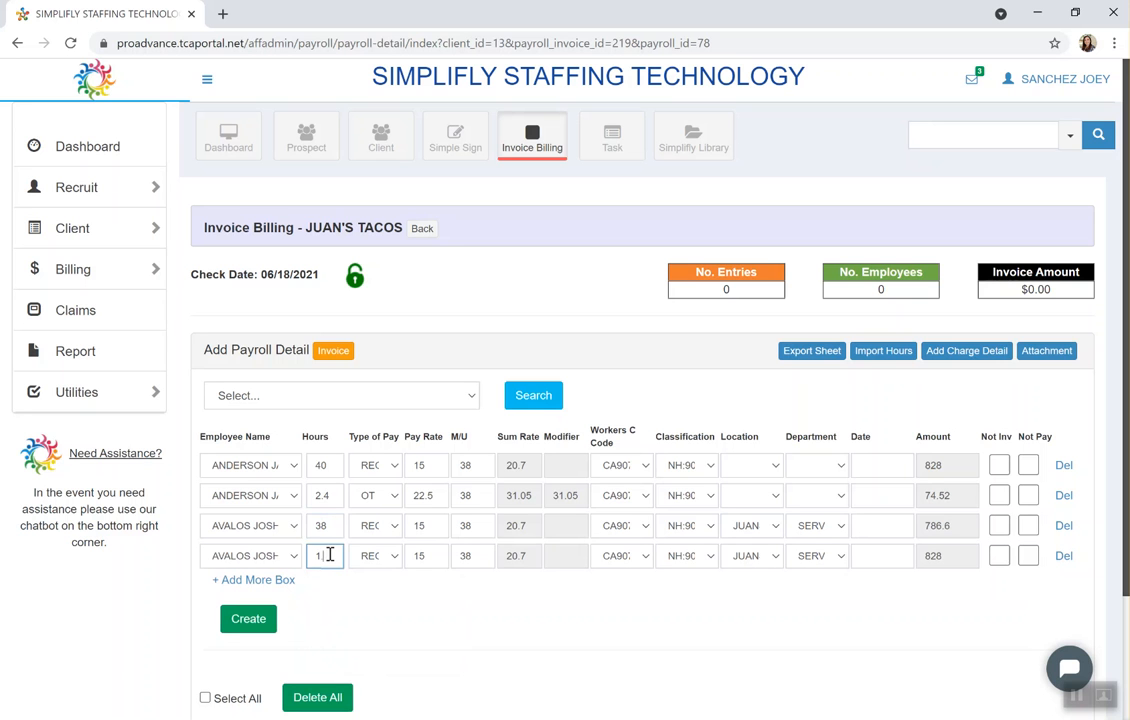
pyautogui.press('Tab')
pyautogui.press('Down')
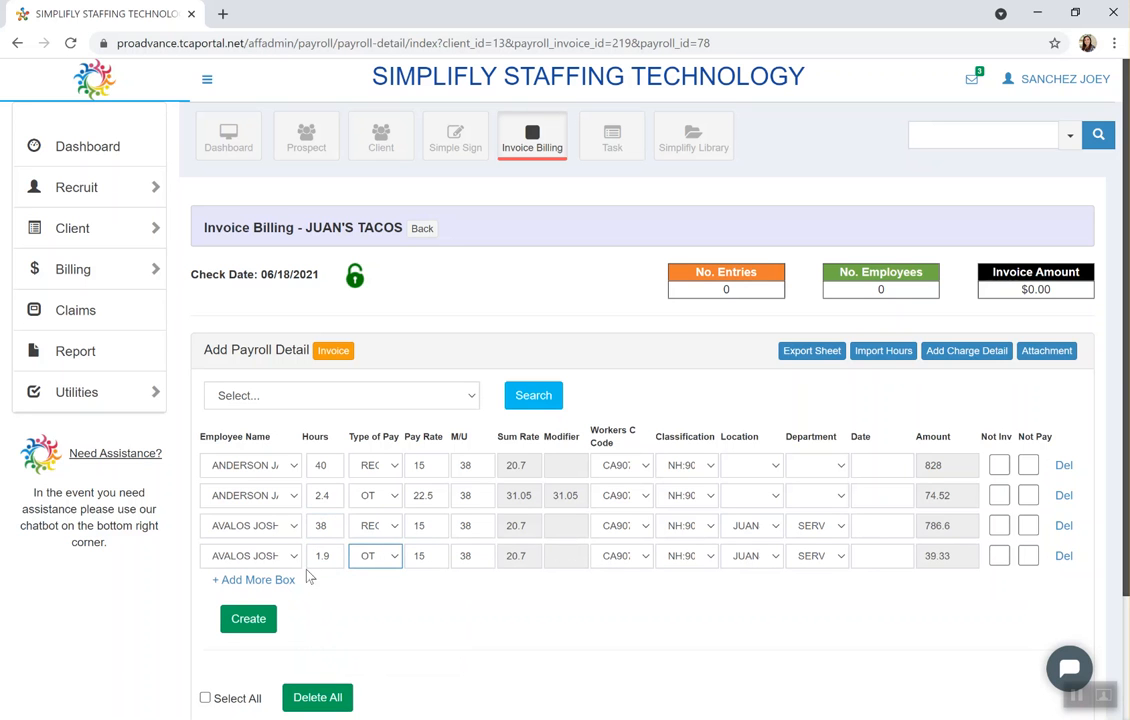
# - Add a line for the fifth listed employee at a pay rate of 15.5, and create all the payroll entries
pyautogui.click(281, 588)
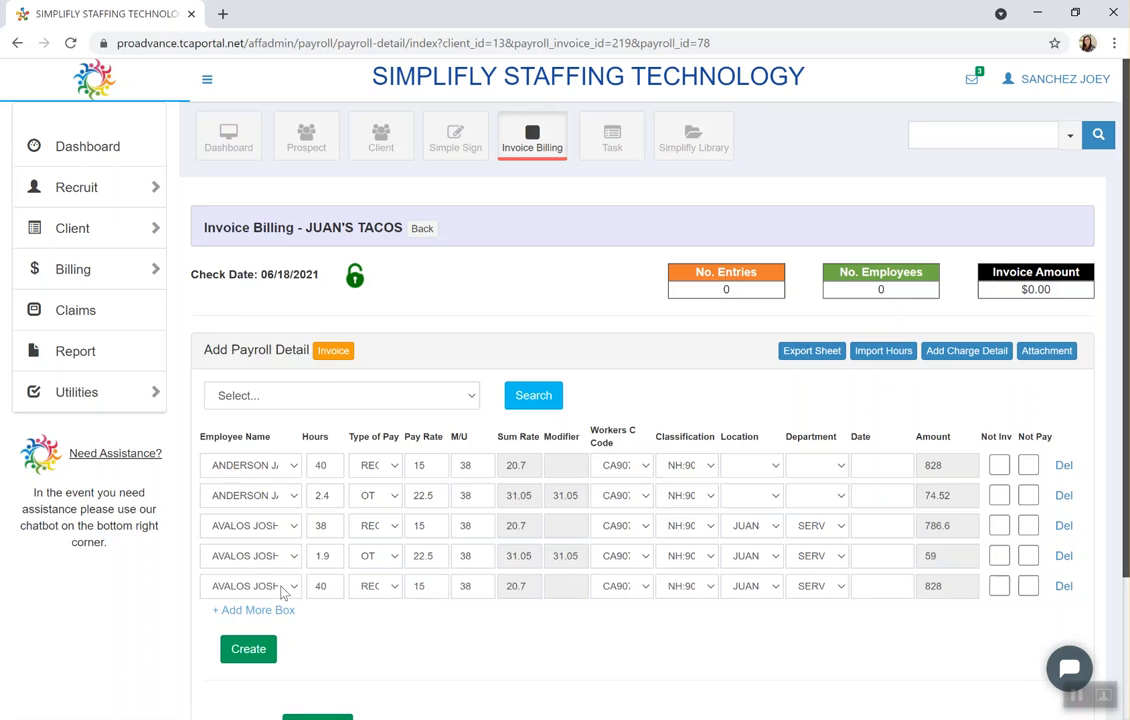
pyautogui.click(283, 588)
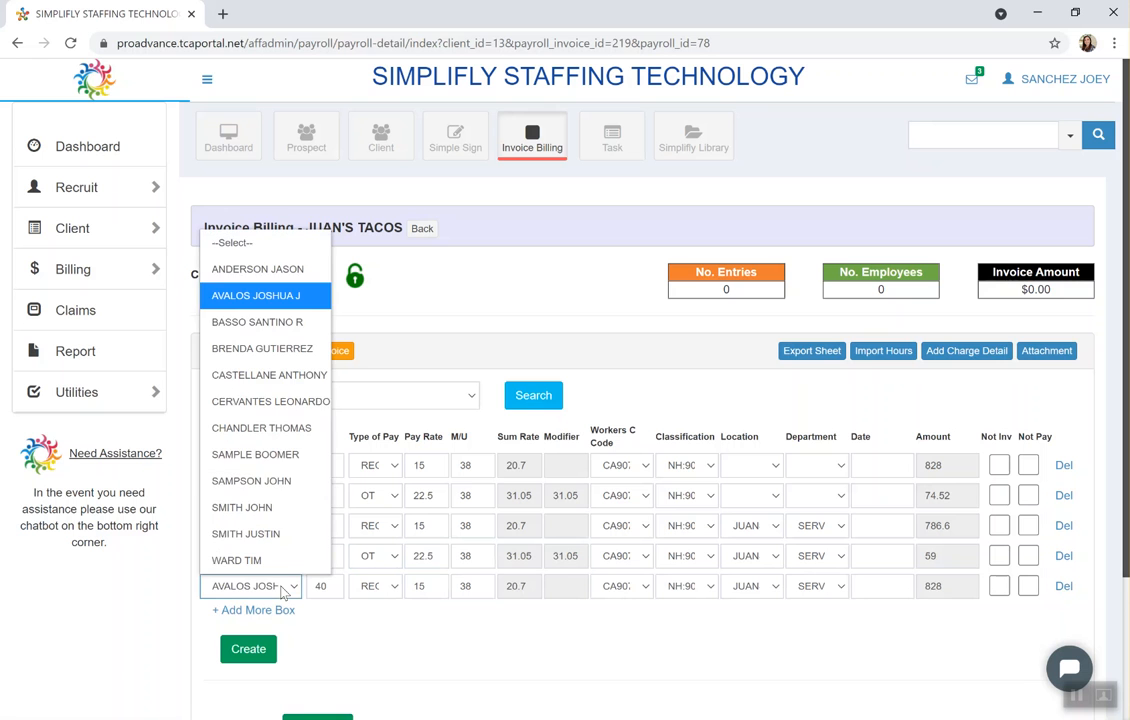
pyautogui.click(299, 376)
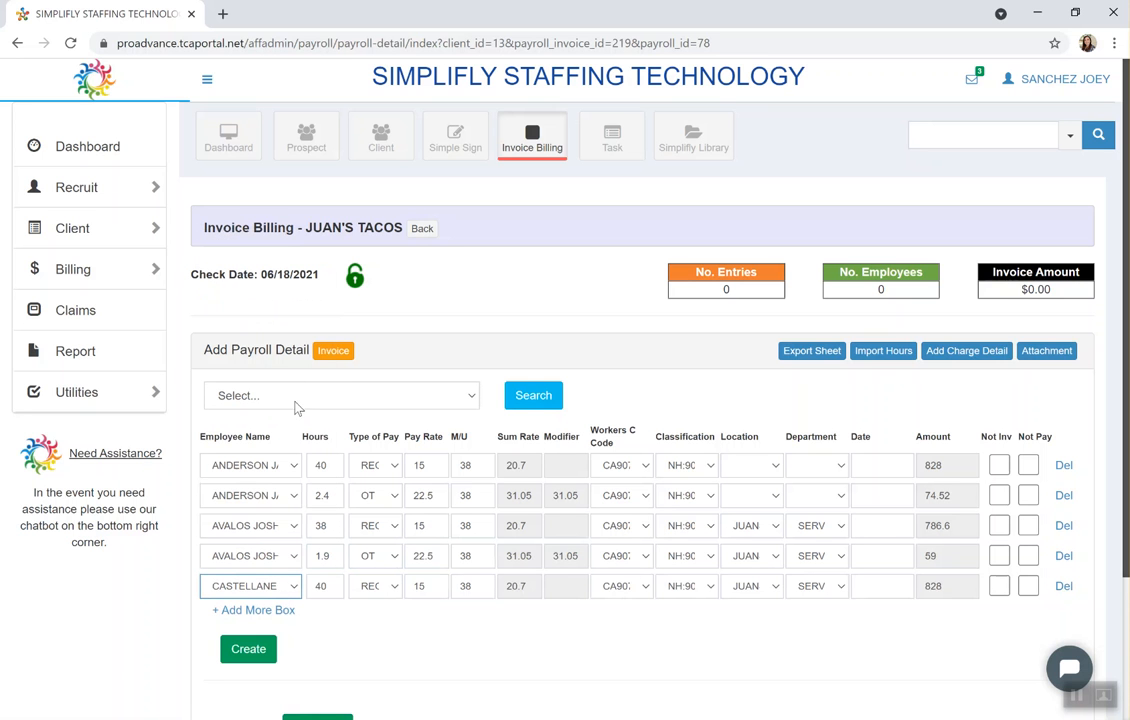
pyautogui.click(441, 587)
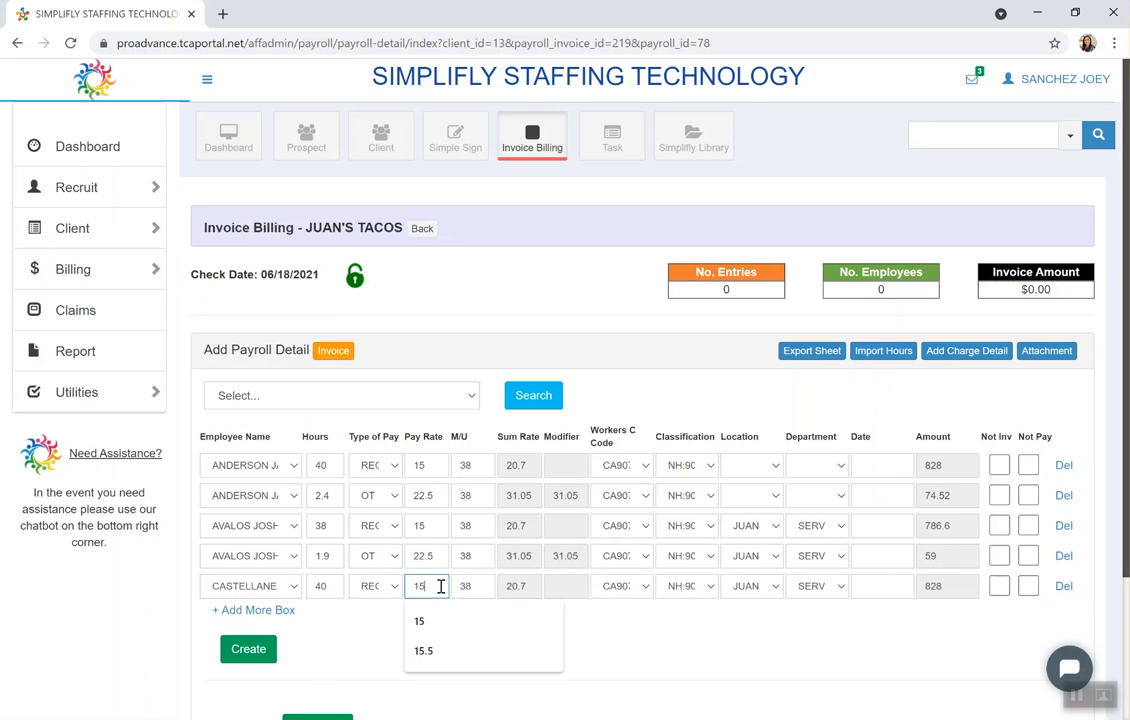
pyautogui.write('.5')
pyautogui.press('Tab')
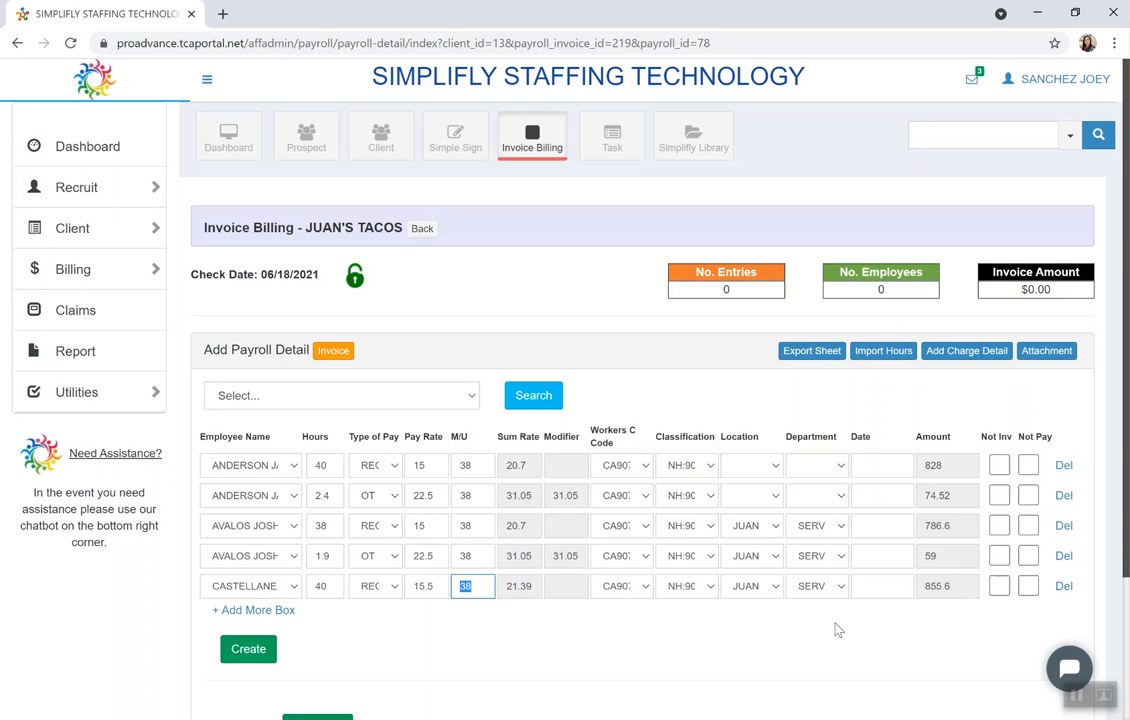
pyautogui.click(246, 650)
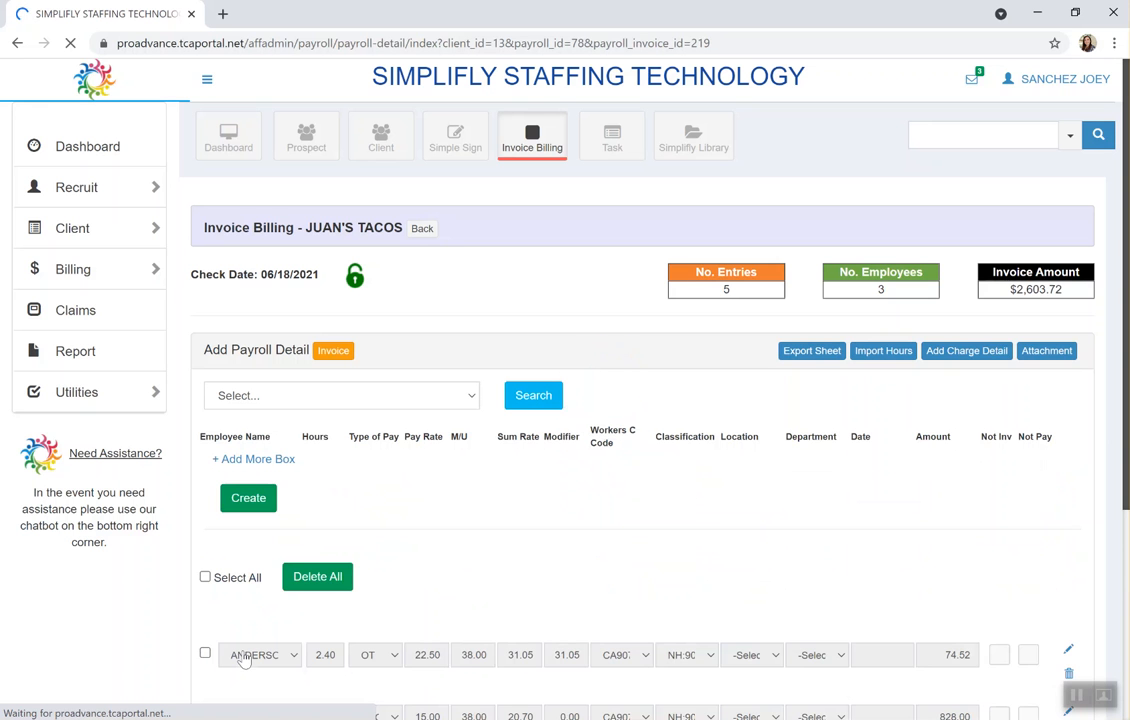
# - Edit the first employee's regular pay entry to 39.5 hours and update the payroll details
pyautogui.scroll(-3, 243, 660)
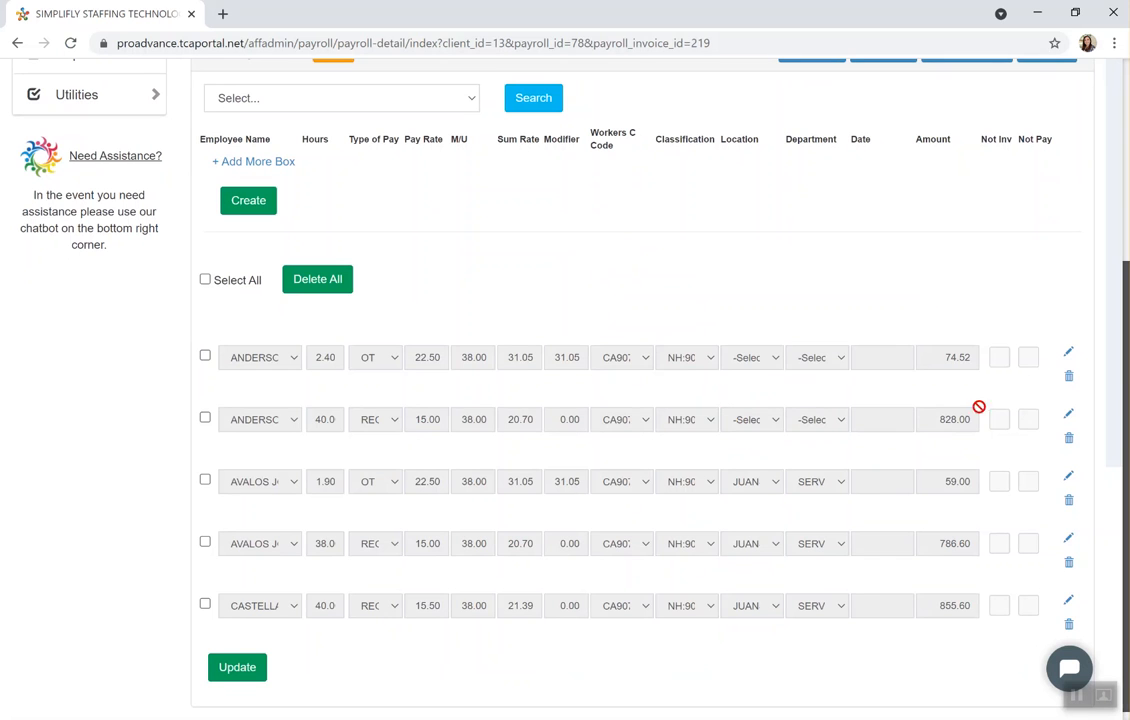
pyautogui.click(1068, 414)
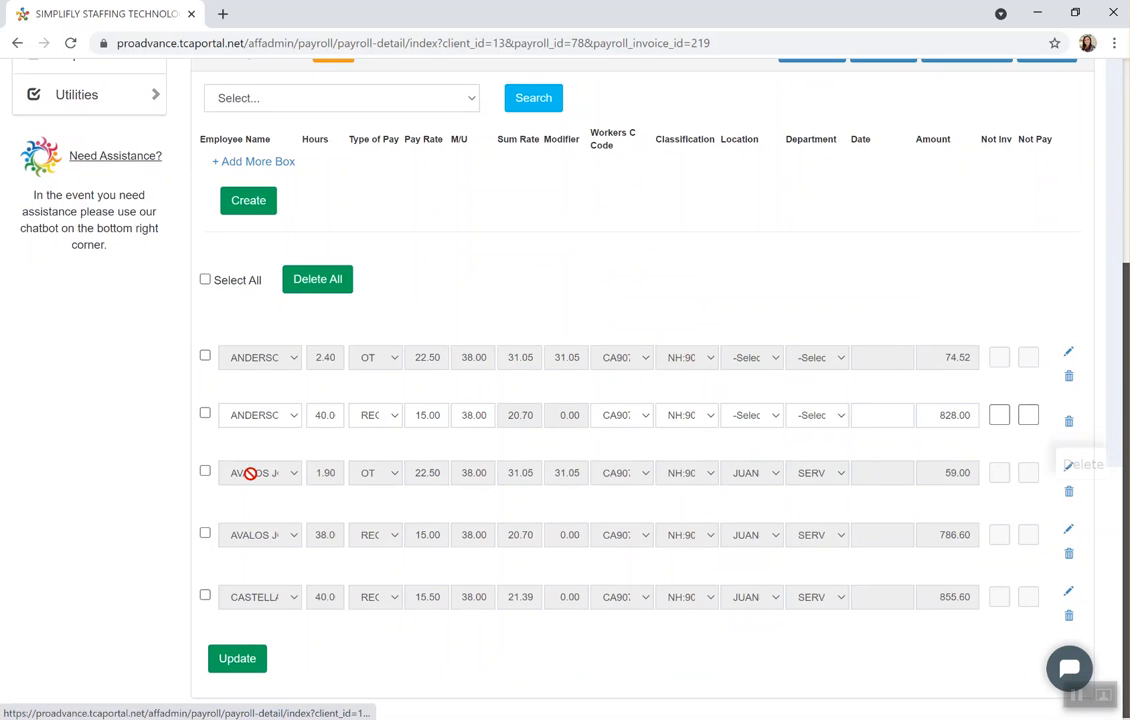
pyautogui.click(326, 409)
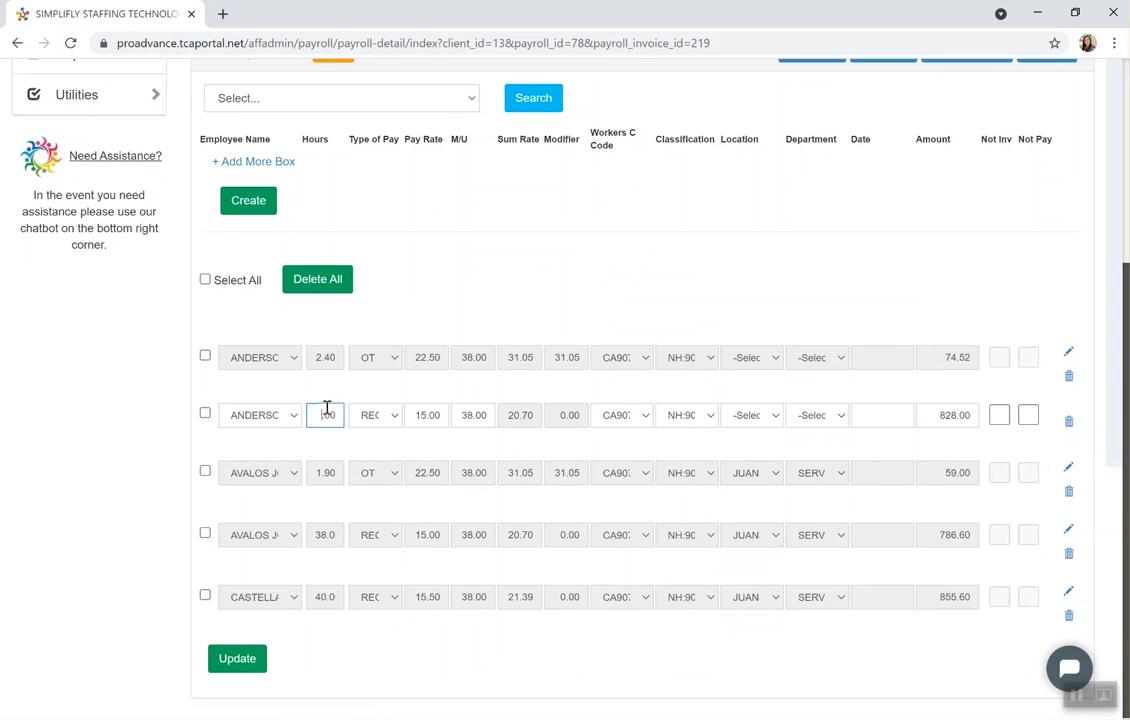
pyautogui.write('39.5')
pyautogui.click(227, 665)
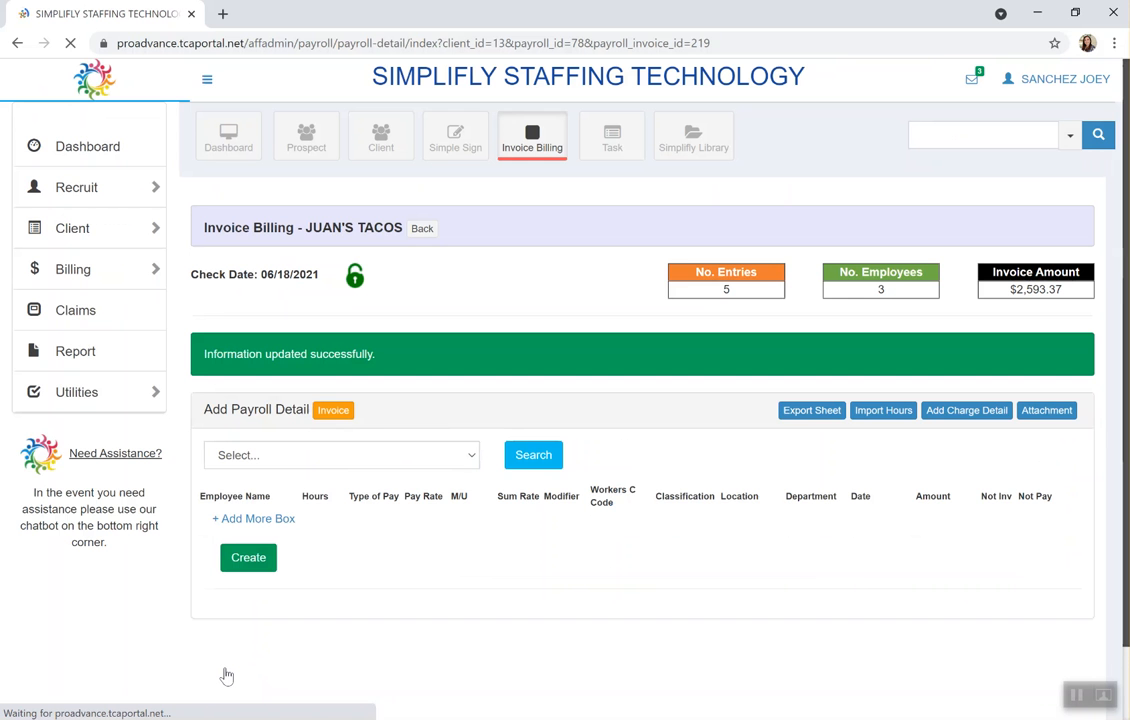
# - Open the customer invoice as a PDF and examine its employee lines, hours, rates and invoice amount
pyautogui.scroll(-4, 227, 677)
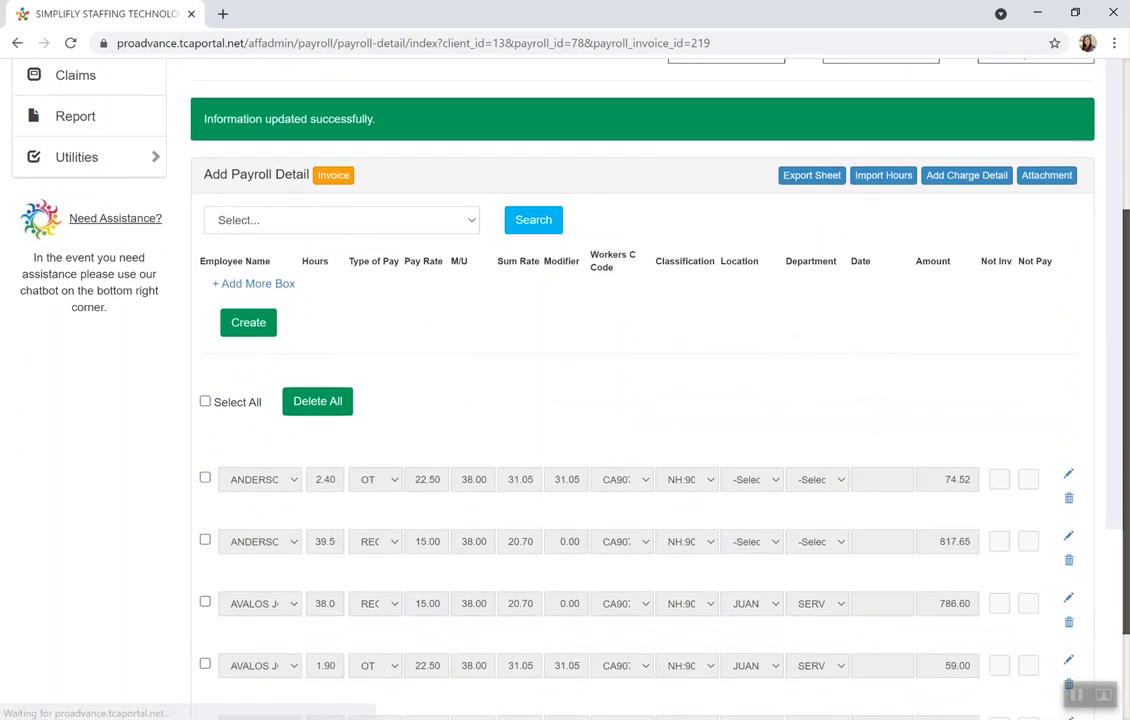
pyautogui.scroll(2, 227, 677)
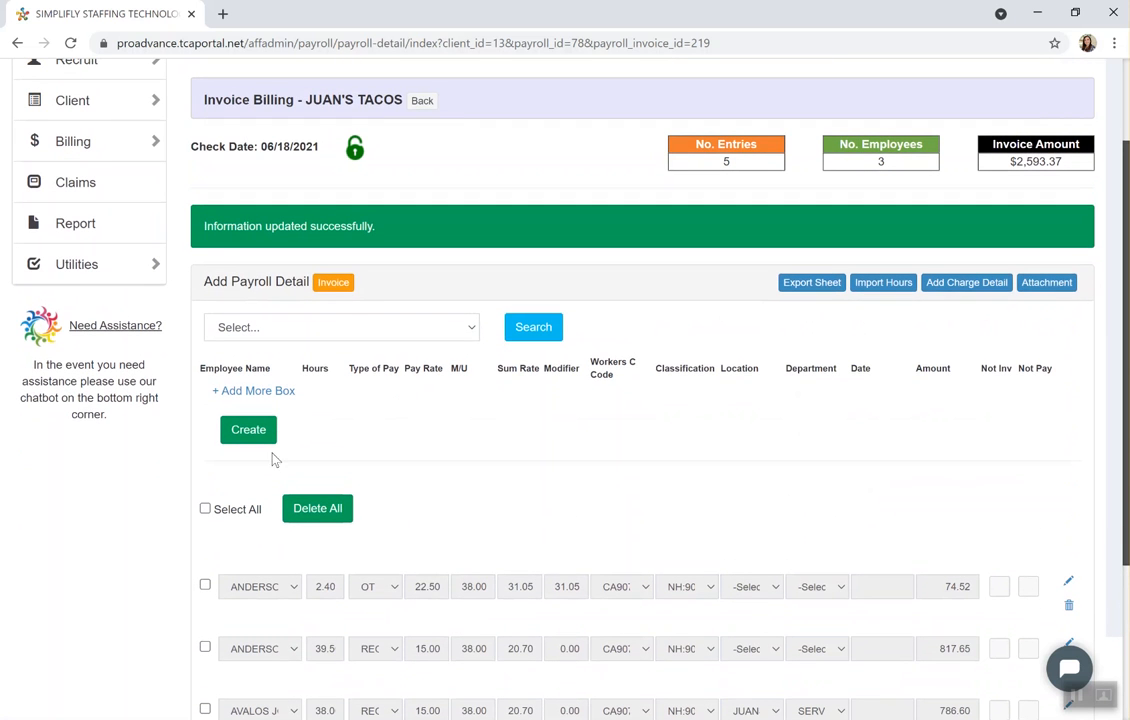
pyautogui.click(336, 282)
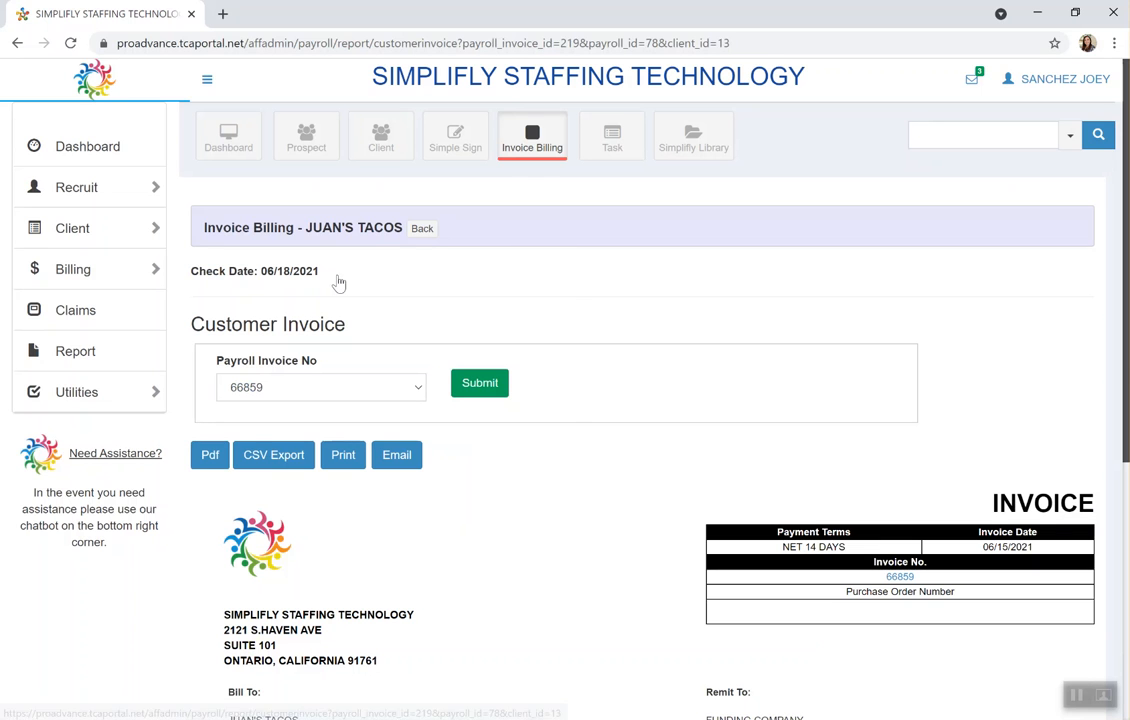
pyautogui.click(211, 456)
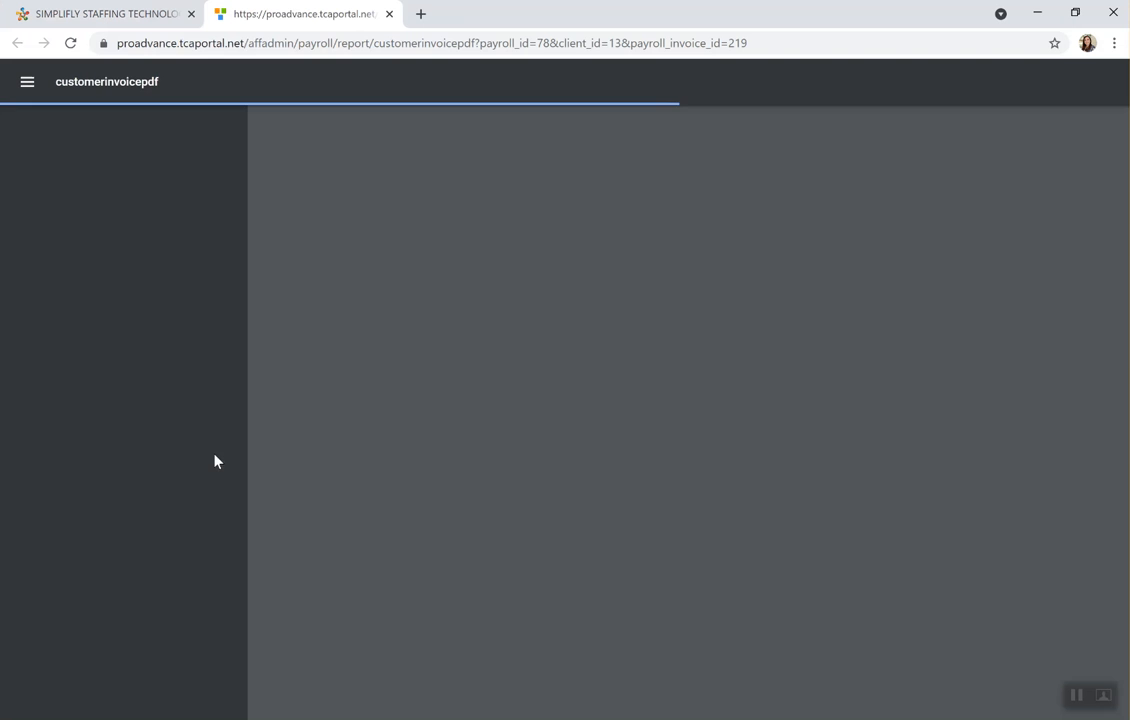
pyautogui.scroll(-2, 683, 413)
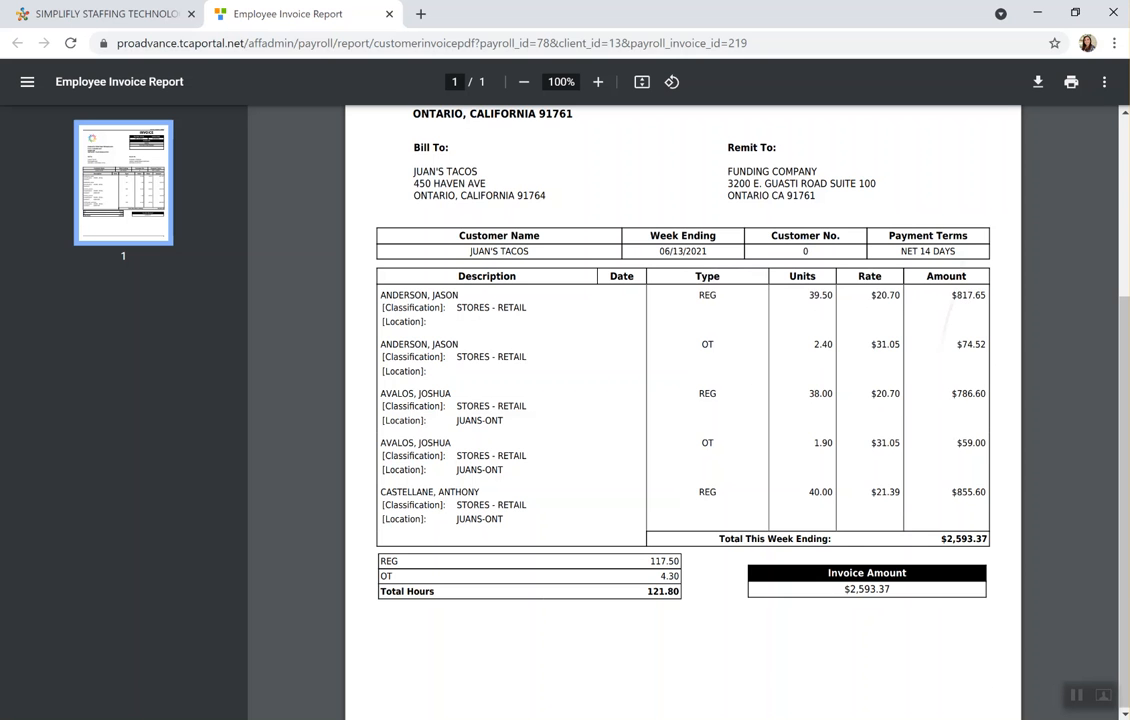
pyautogui.scroll(-1, 683, 400)
pyautogui.scroll(2, 683, 400)
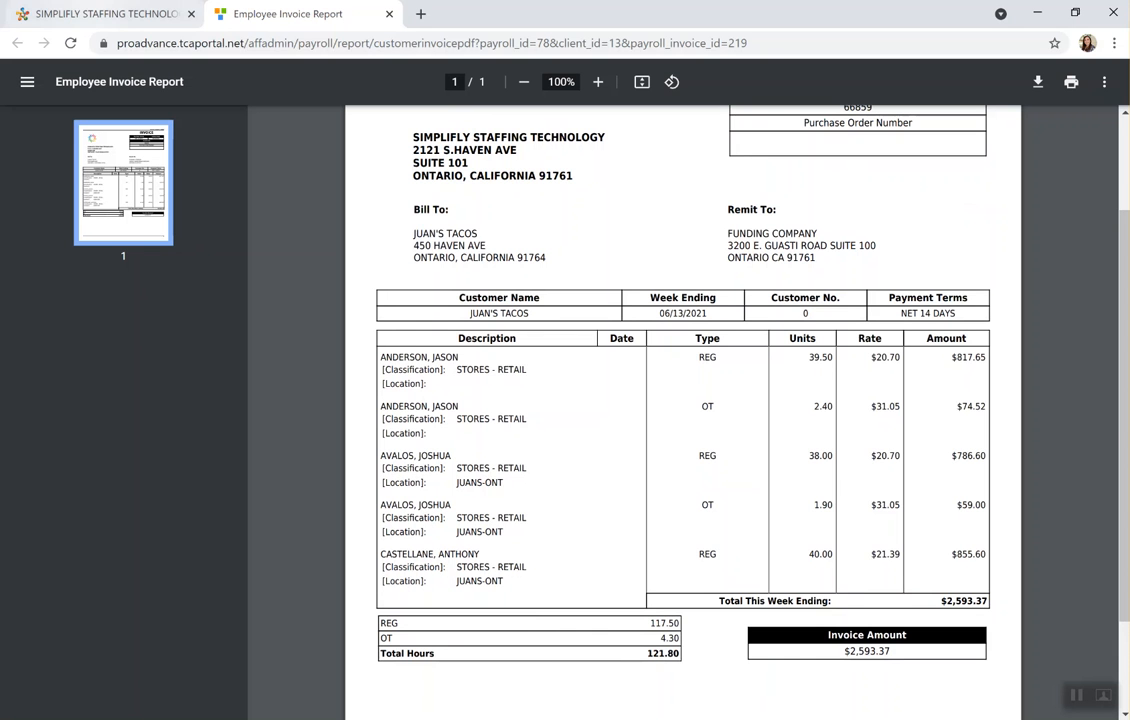
# - Leave the invoice PDF, return to the Invoice Billing list and open the WE 6-13-2021 batch
pyautogui.click(100, 14)
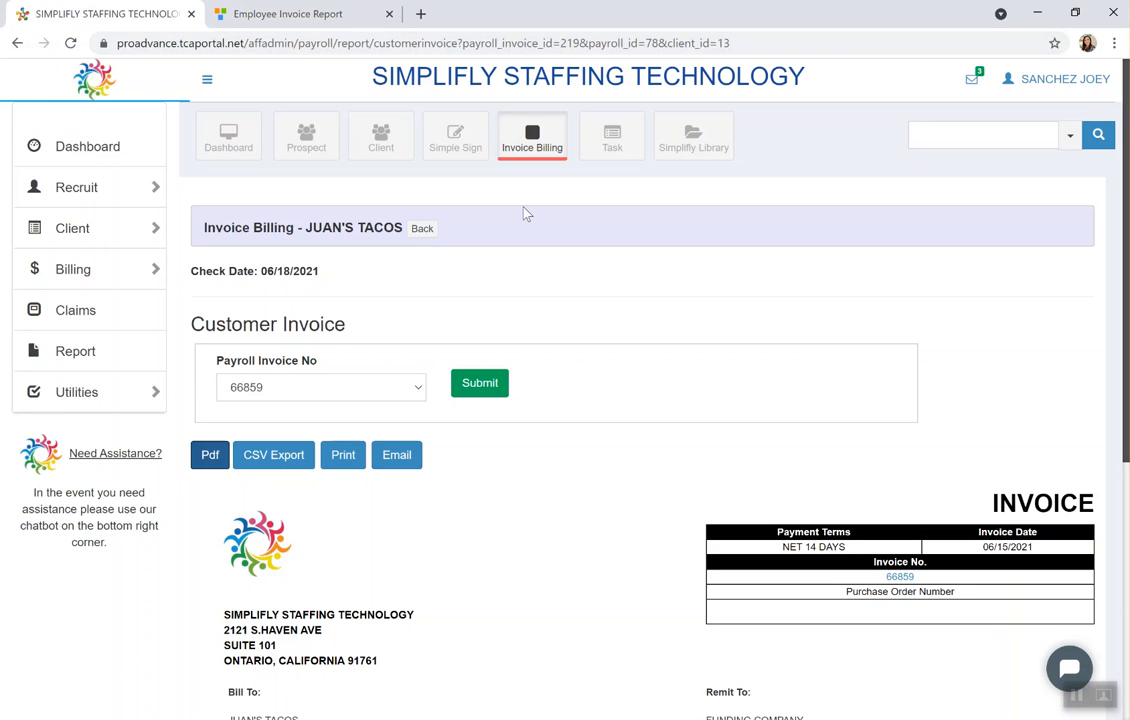
pyautogui.click(521, 152)
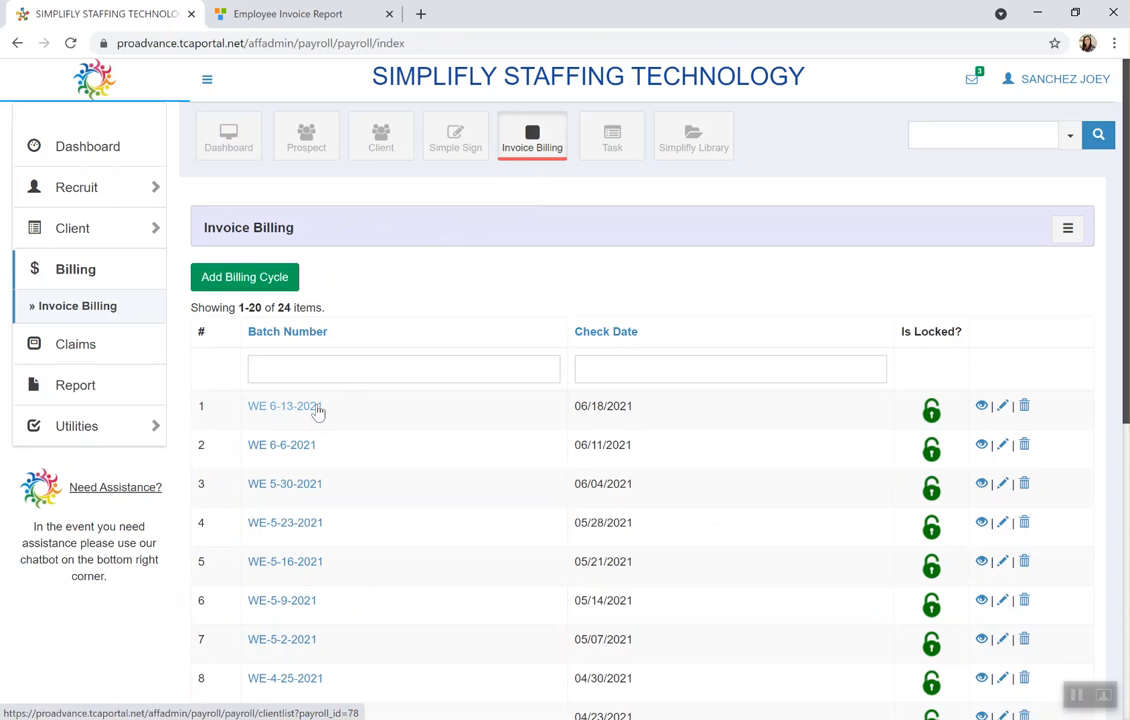
pyautogui.click(316, 408)
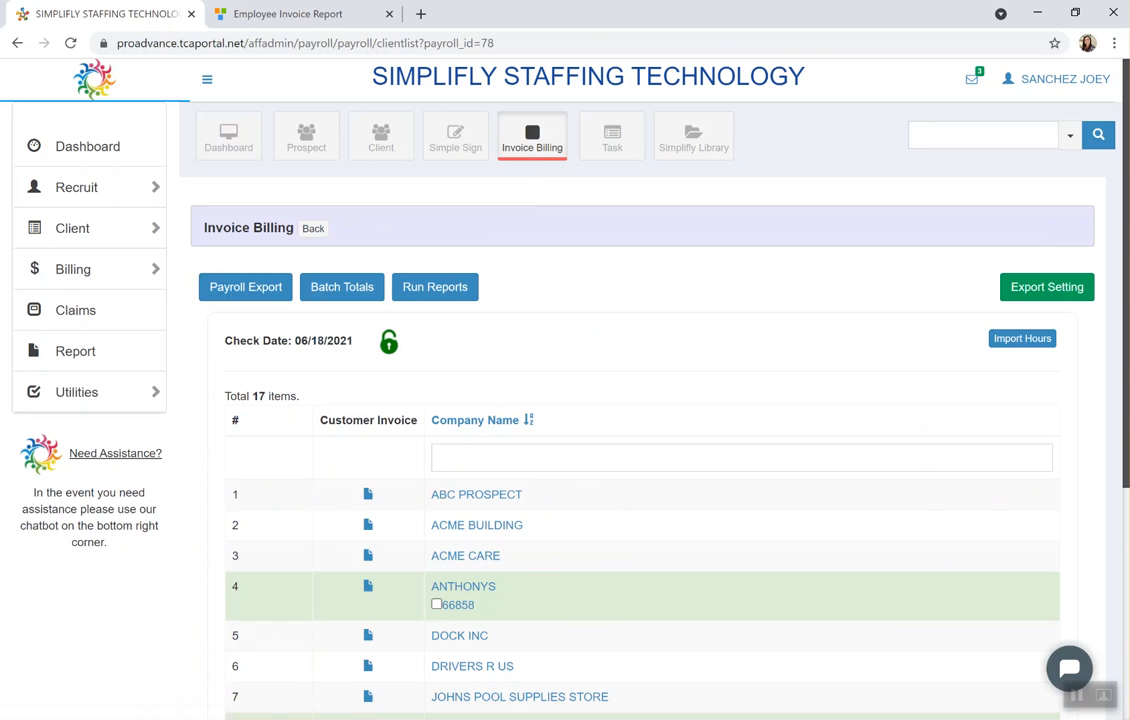
# - Switch to File Explorer and open Anthonys Time Sheet from the Hours folder inside Simplifly in a maximized Excel window
pyautogui.moveTo(466, 718)
pyautogui.click(474, 658)
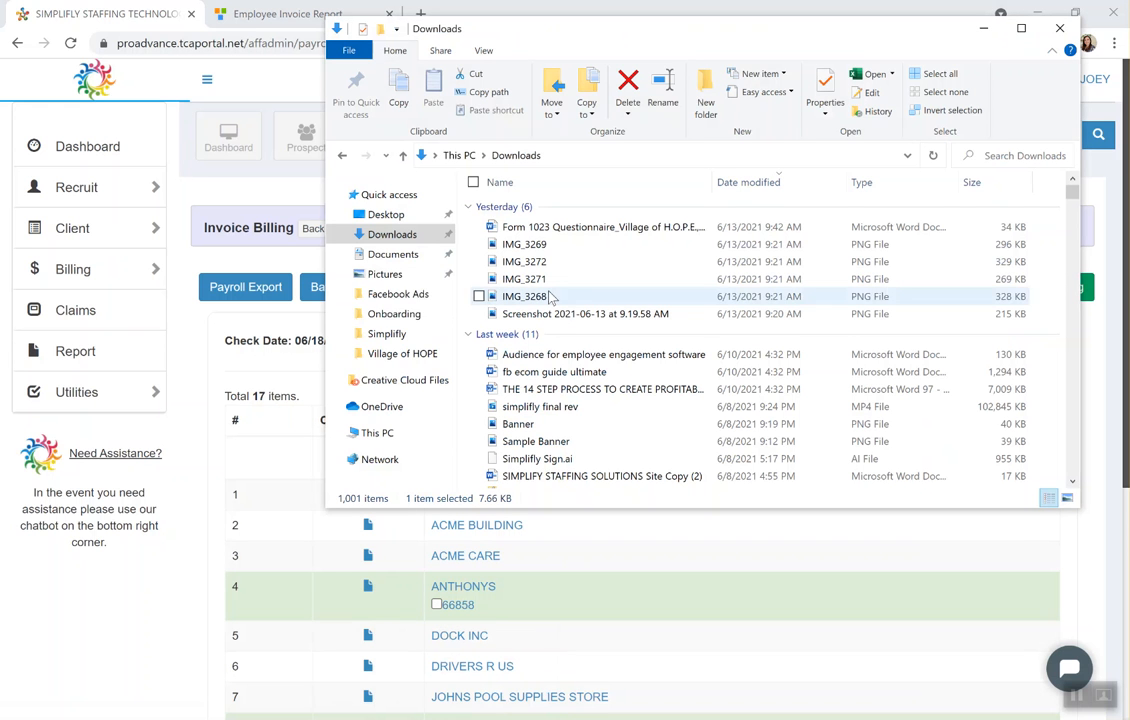
pyautogui.click(402, 320)
pyautogui.click(396, 334)
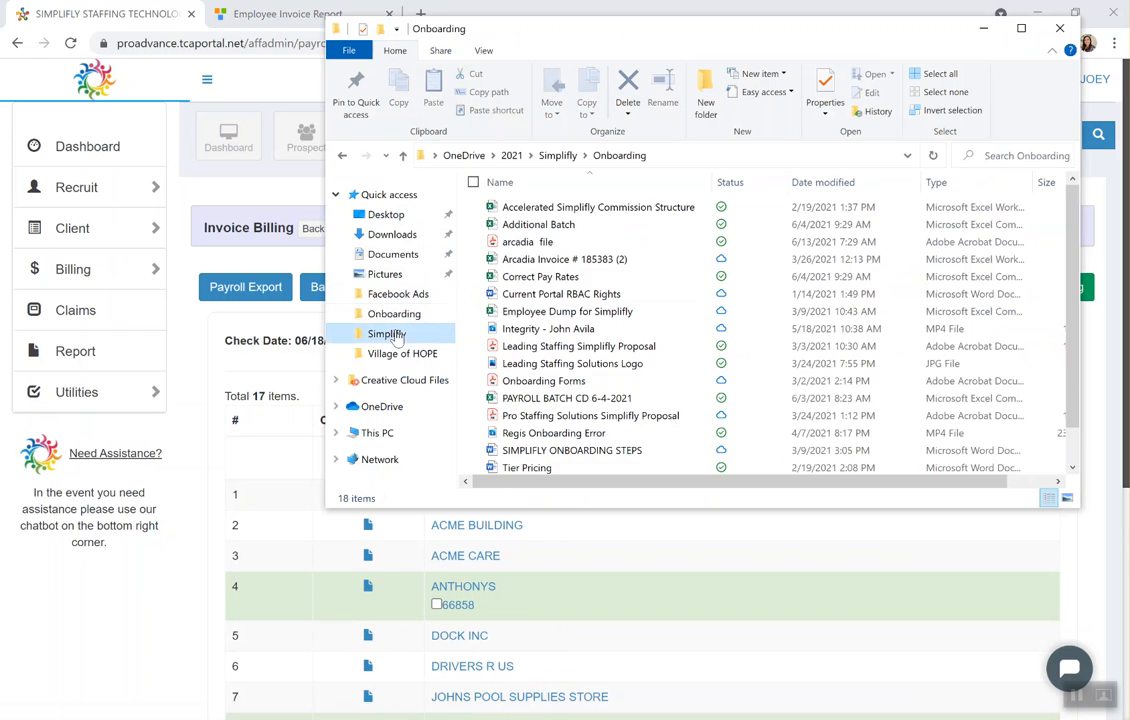
pyautogui.doubleClick(522, 259)
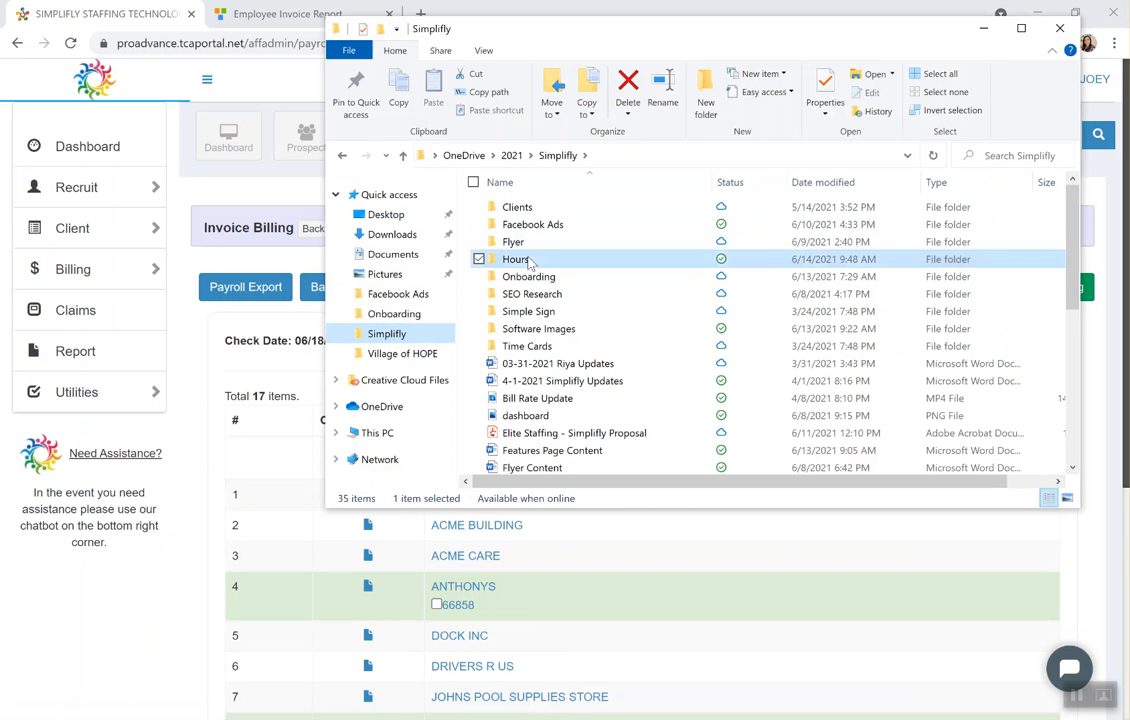
pyautogui.click(526, 215)
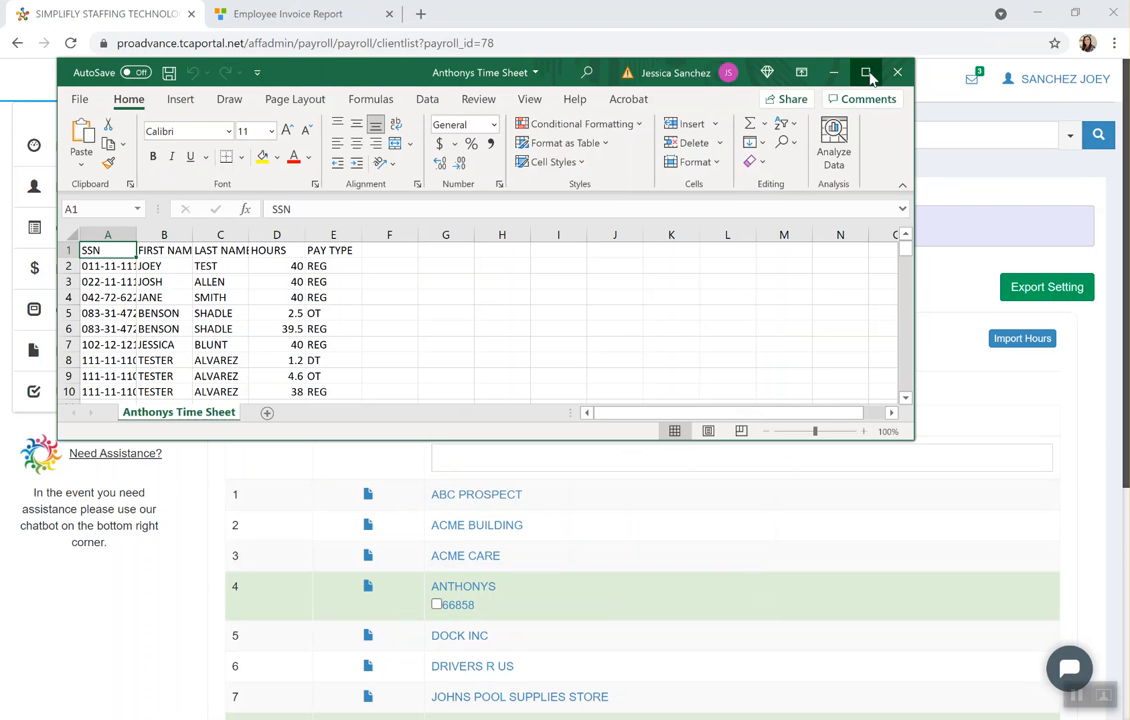
pyautogui.click(865, 72)
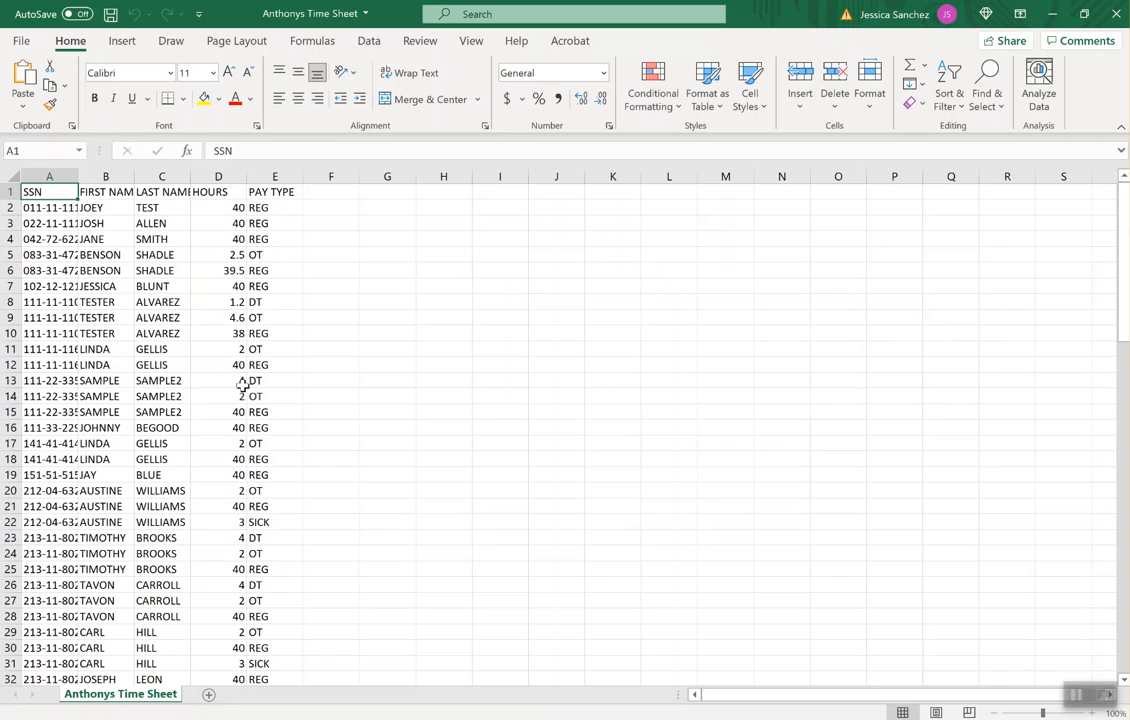
# - Widen the SSN column, and set the hours to 38 in D2 and 39 in D3
pyautogui.moveTo(69, 179); pyautogui.dragTo(121, 207)
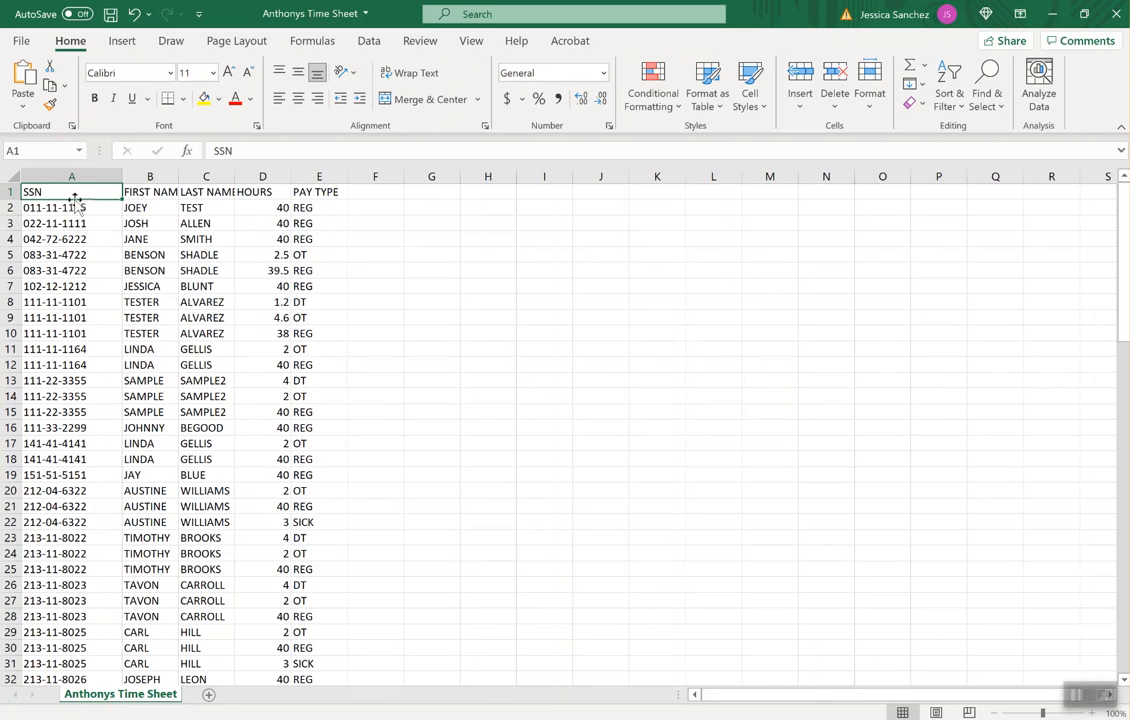
pyautogui.click(284, 207)
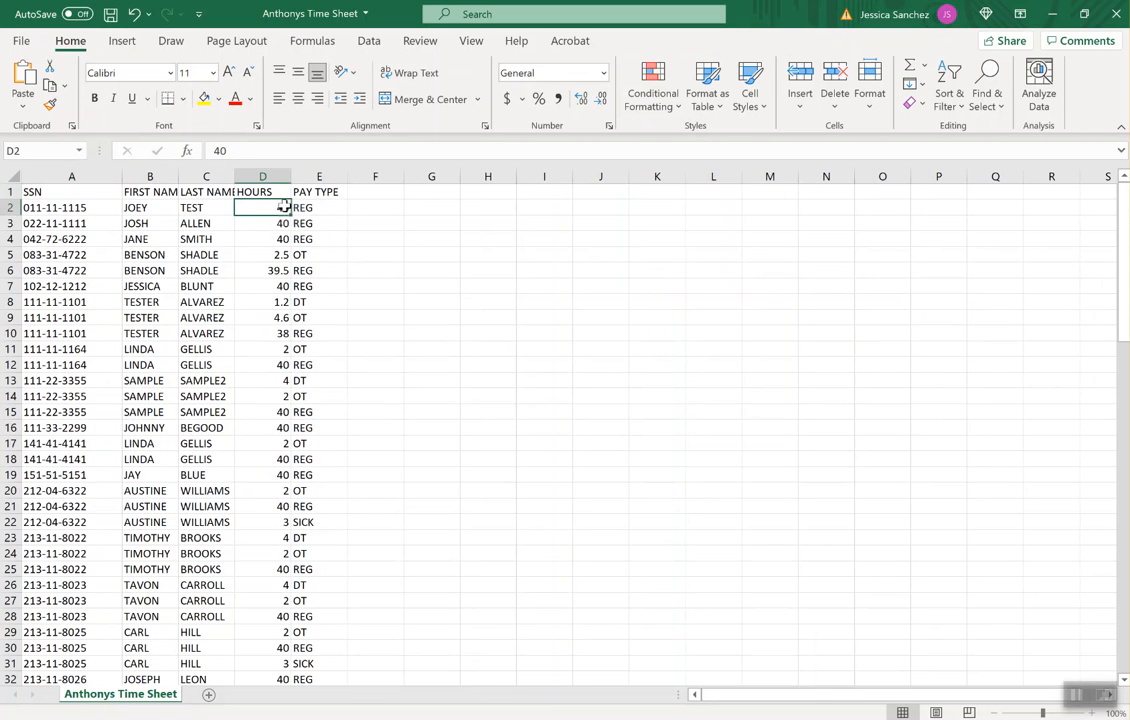
pyautogui.write('38')
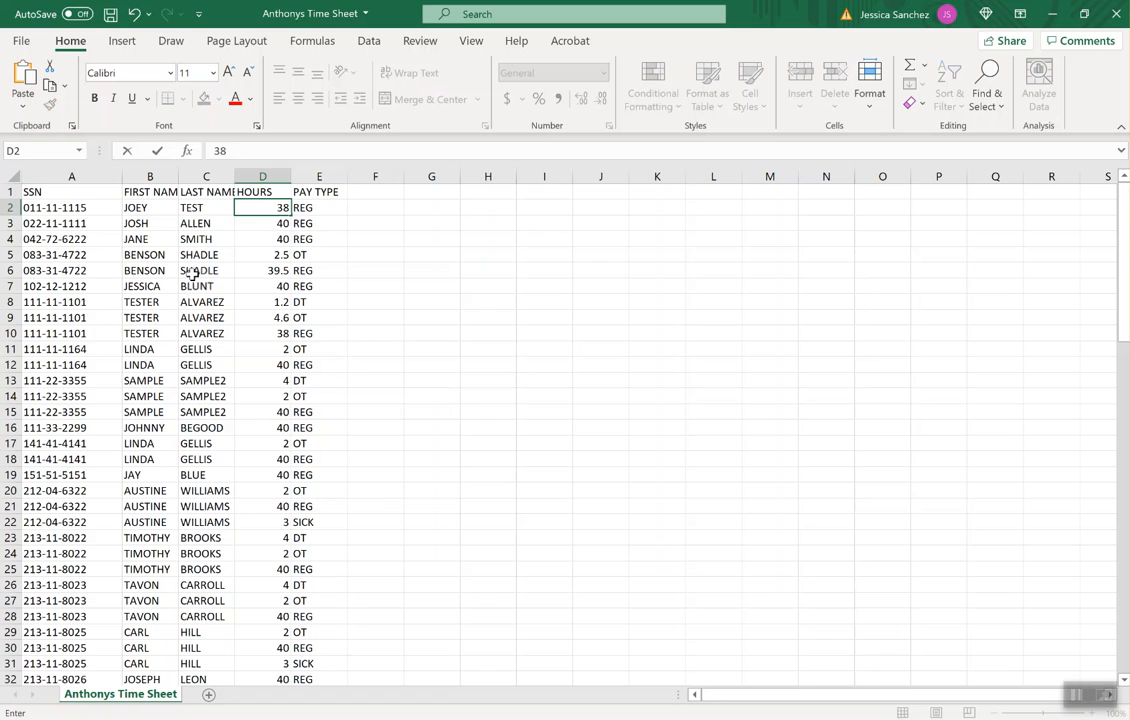
pyautogui.click(215, 270)
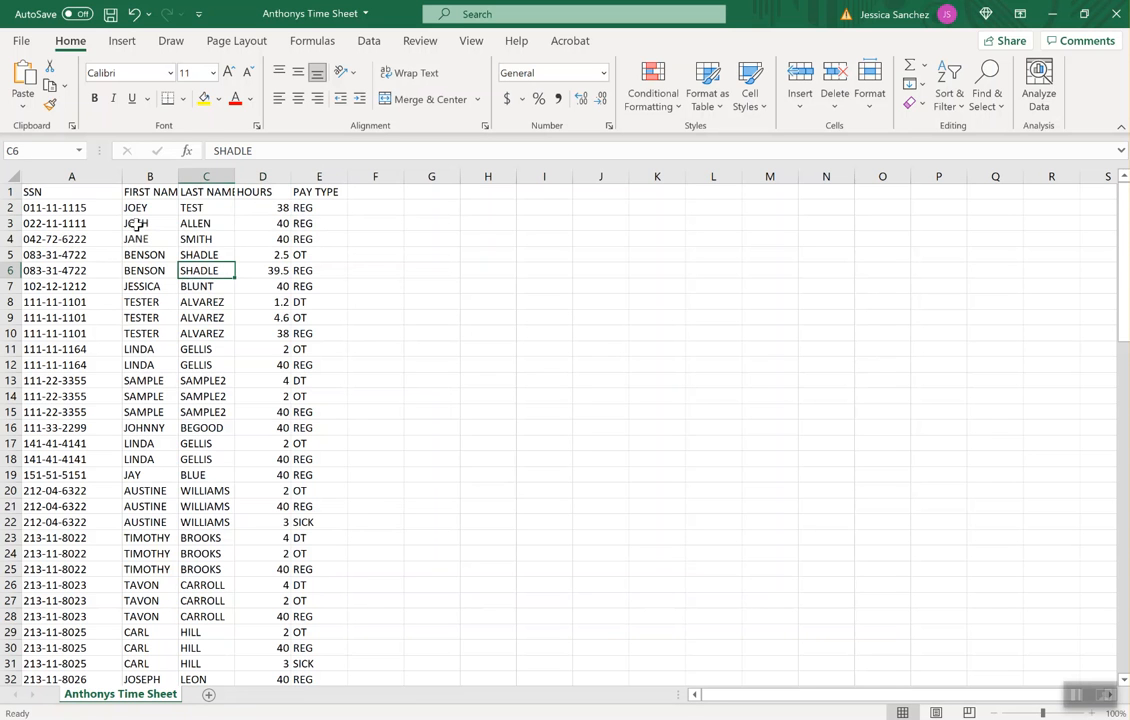
pyautogui.click(271, 222)
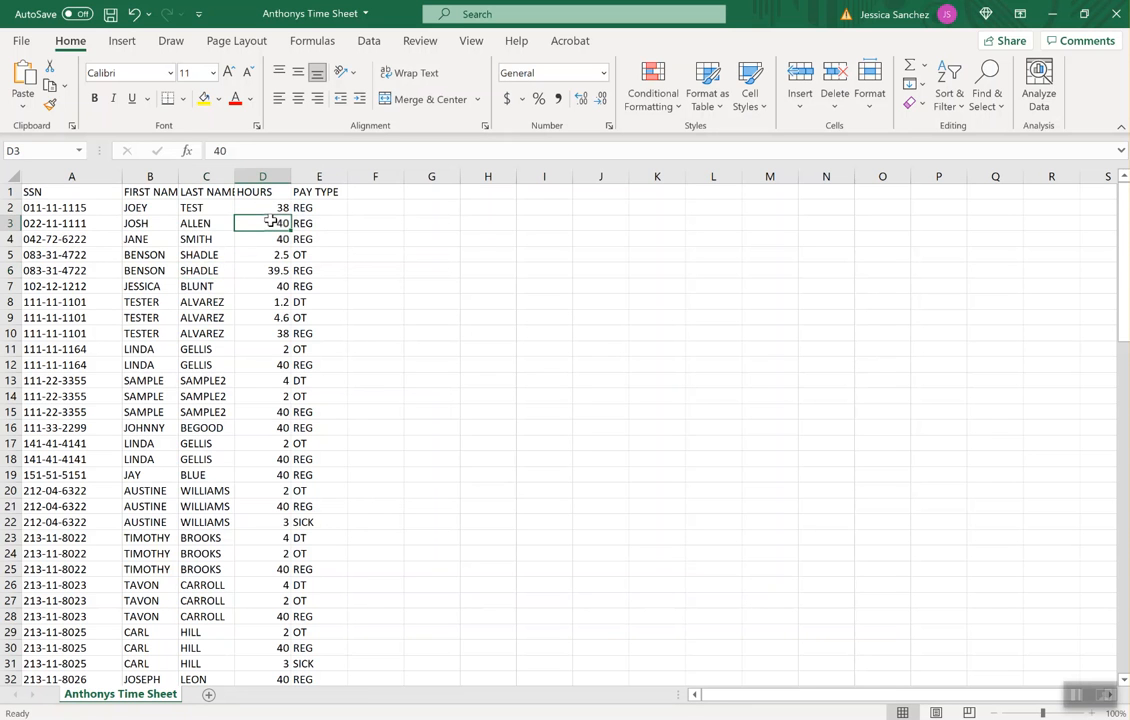
pyautogui.press('BackSpace')
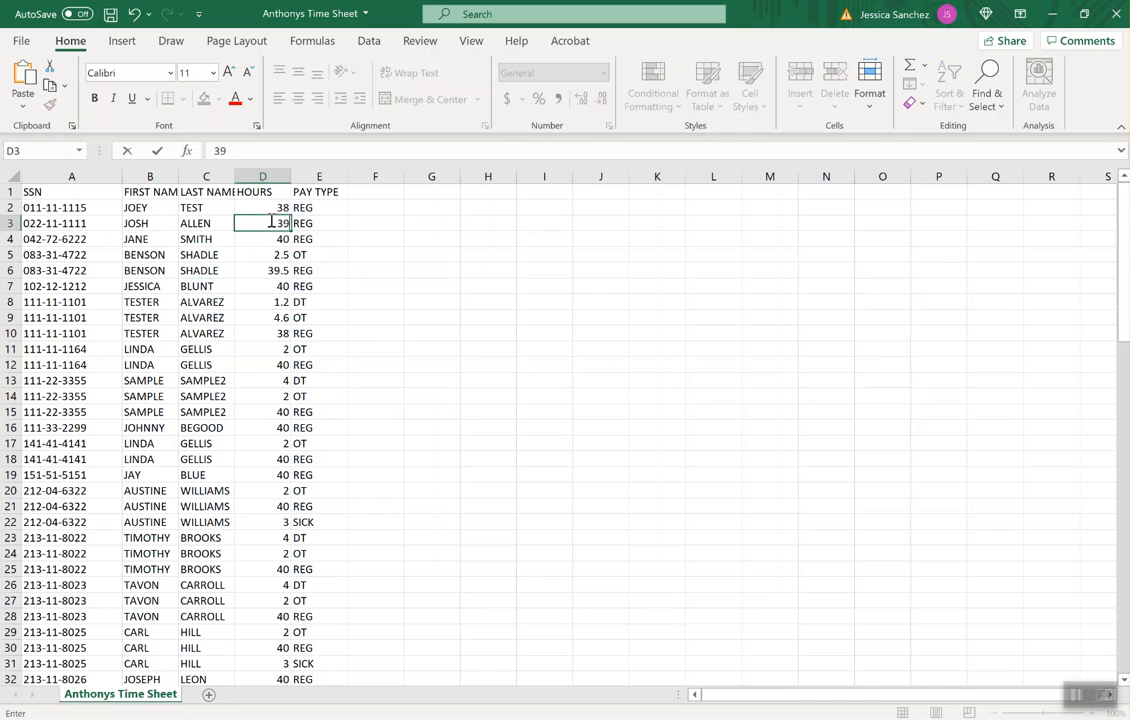
# - Insert a blank row at row 4 and copy the employee entry from row 3 into it
pyautogui.click(17, 235)
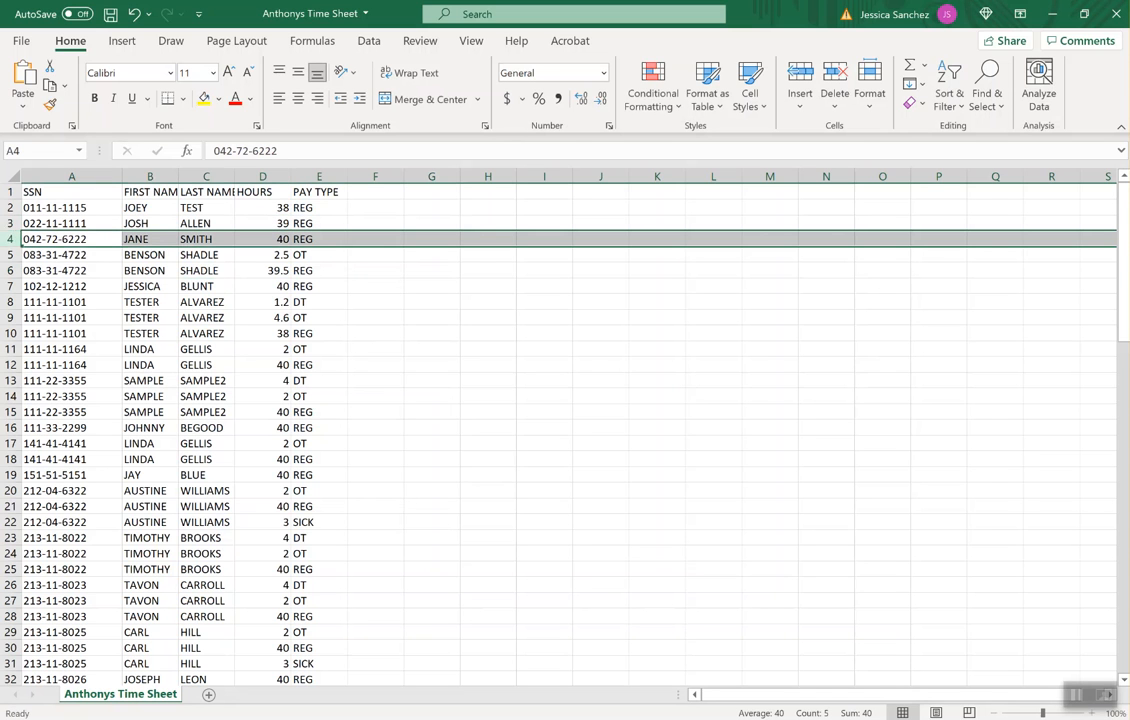
pyautogui.rightClick(12, 239)
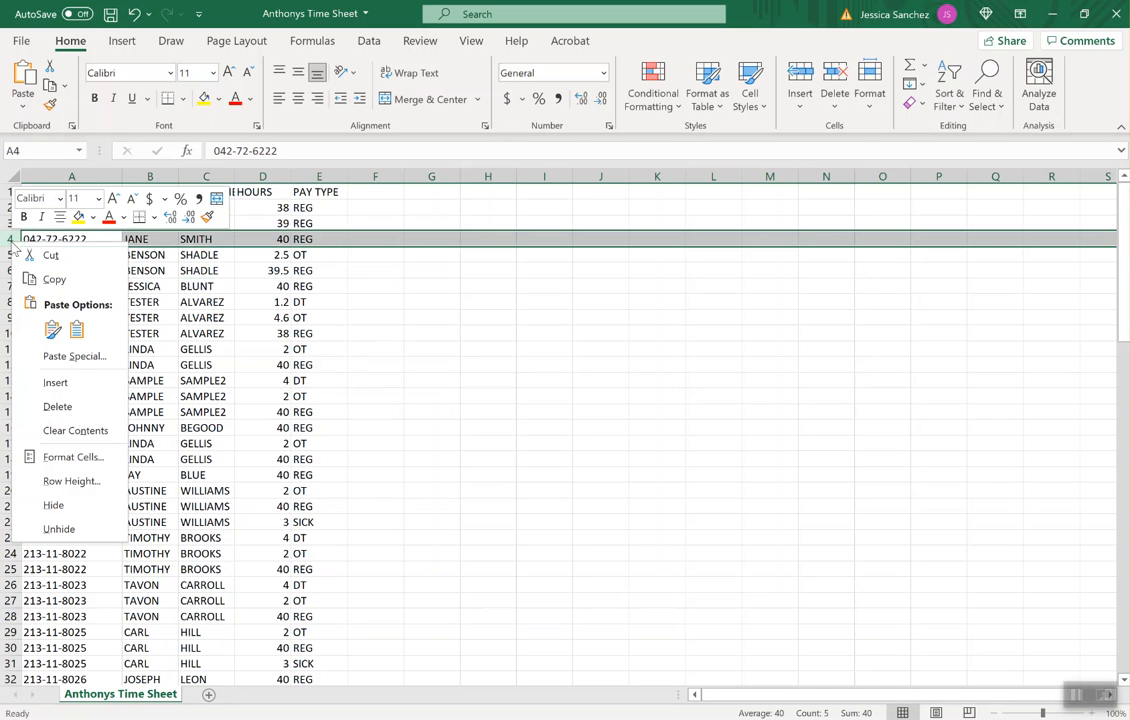
pyautogui.click(80, 383)
pyautogui.moveTo(83, 224); pyautogui.dragTo(297, 222)
pyautogui.hotkey('ctrl', 'c')
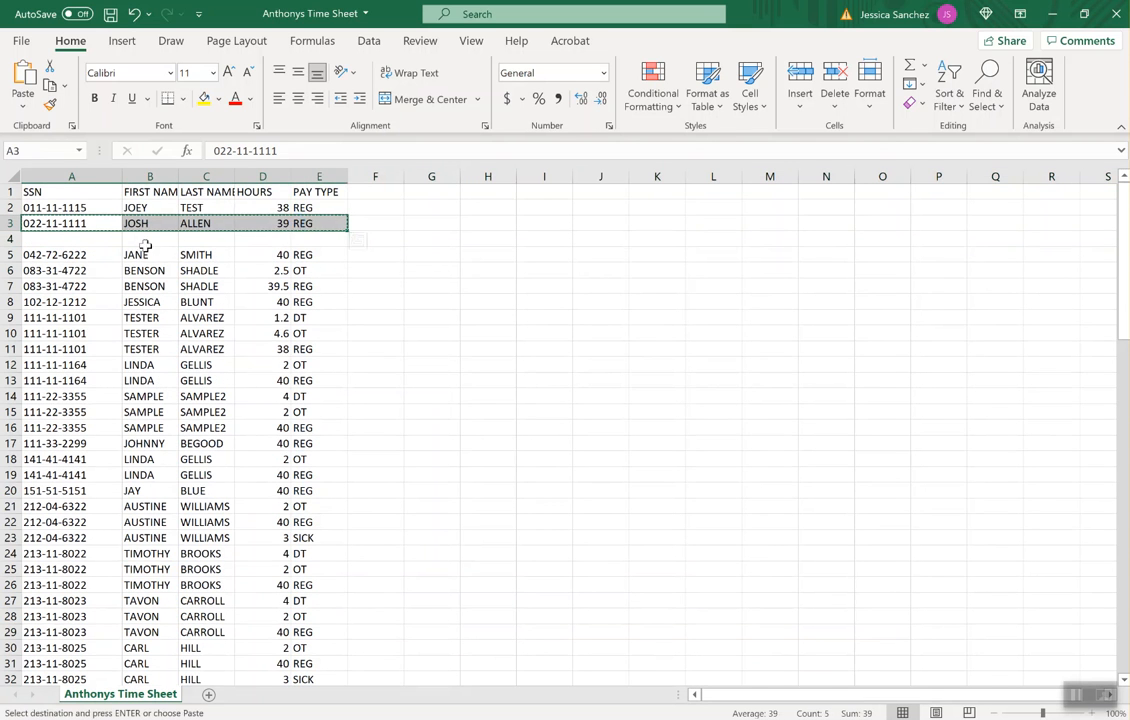
pyautogui.click(103, 240)
pyautogui.hotkey('ctrl', 'v')
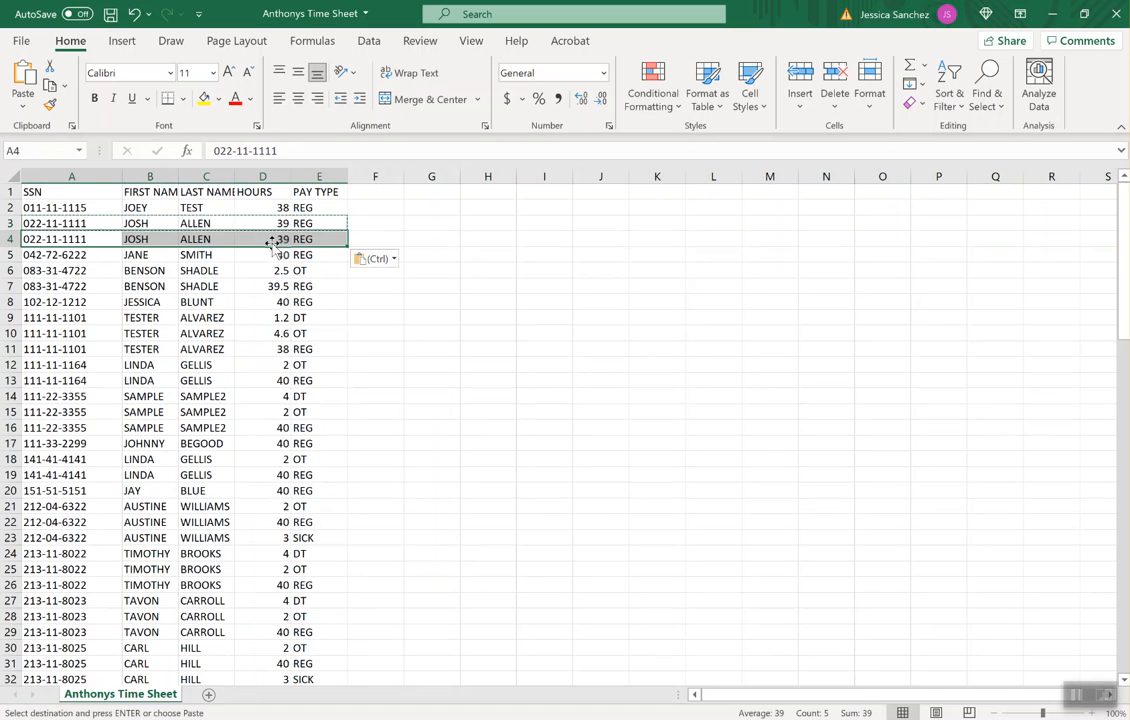
# - Change the copied entry in row 4 to 2 hours with pay type OT
pyautogui.click(281, 240)
pyautogui.press('Escape')
pyautogui.press('Right')
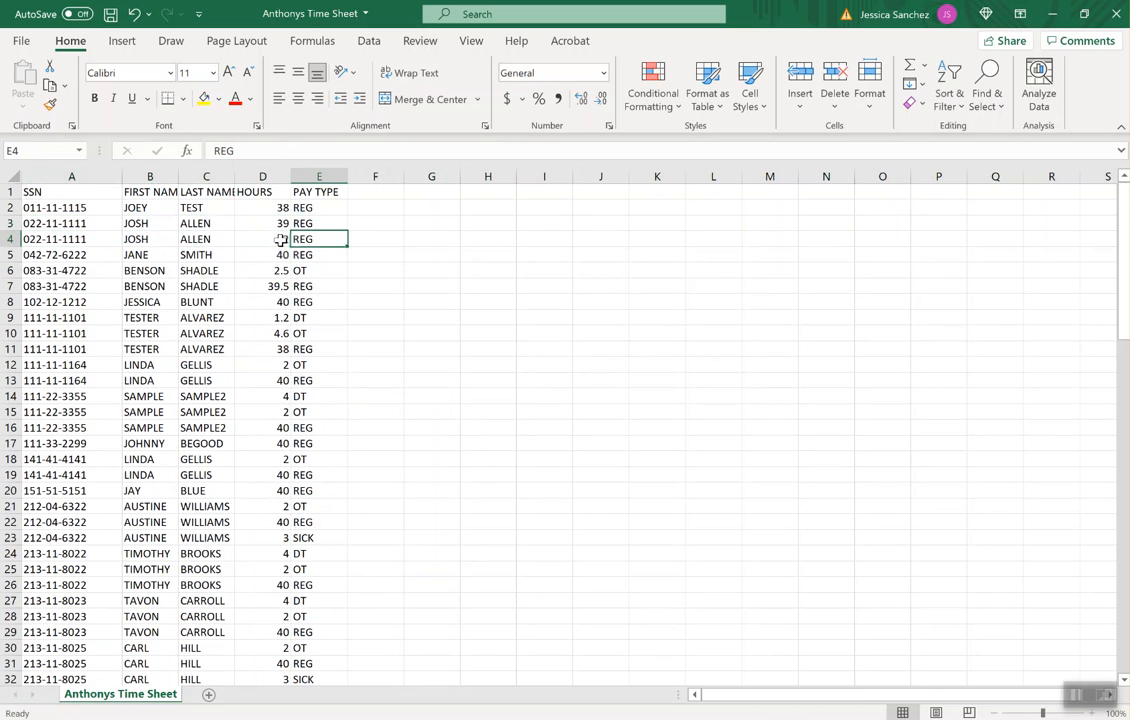
pyautogui.write('OT')
pyautogui.click(268, 286)
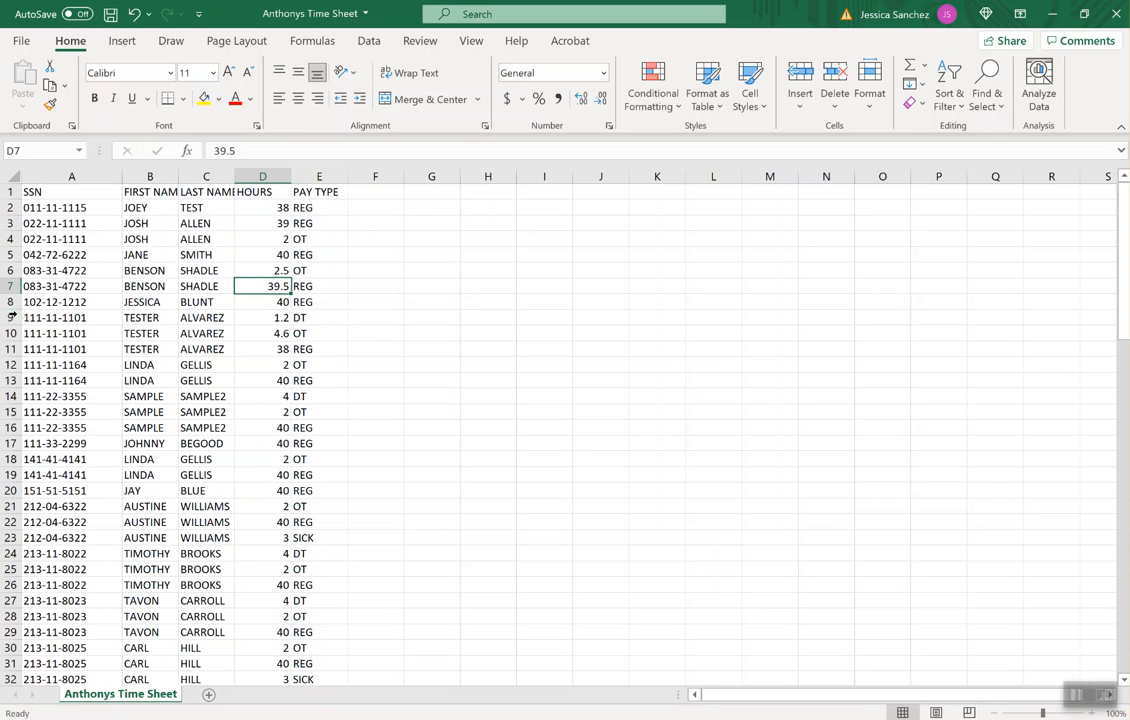
# - Delete the 1.2-hour DT entry in row 9, then save and close the time sheet
pyautogui.click(10, 318)
pyautogui.rightClick(11, 304)
pyautogui.click(10, 322)
pyautogui.click(10, 318)
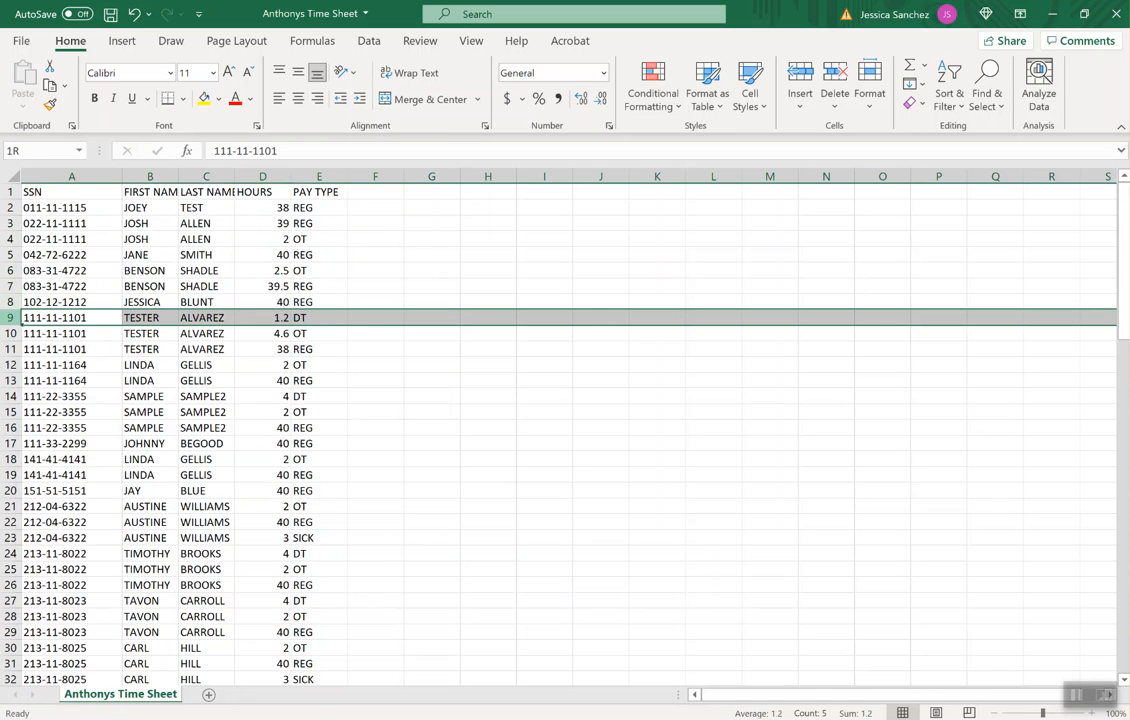
pyautogui.rightClick(11, 318)
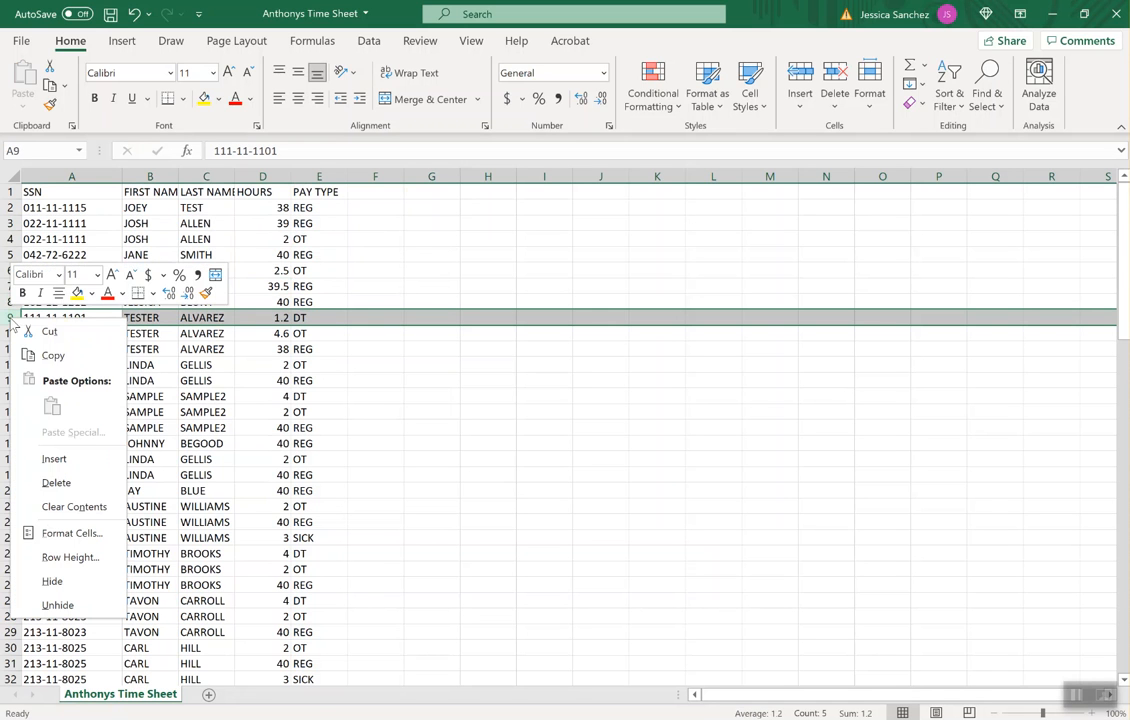
pyautogui.click(57, 483)
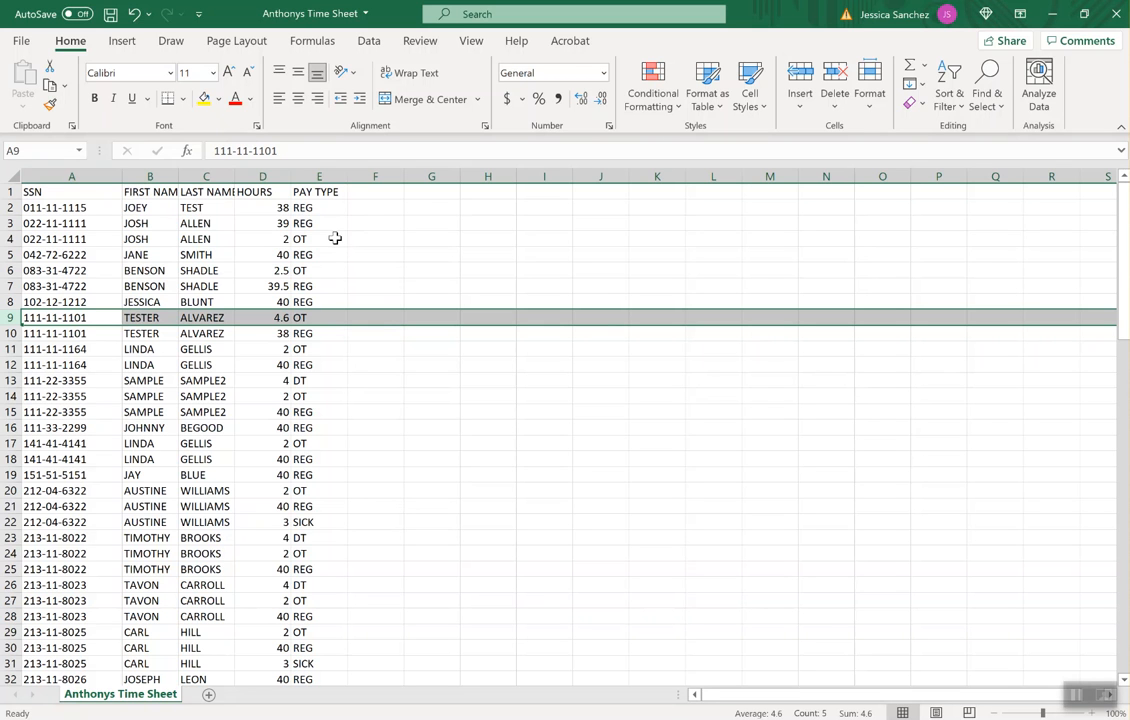
pyautogui.click(110, 14)
pyautogui.click(1117, 14)
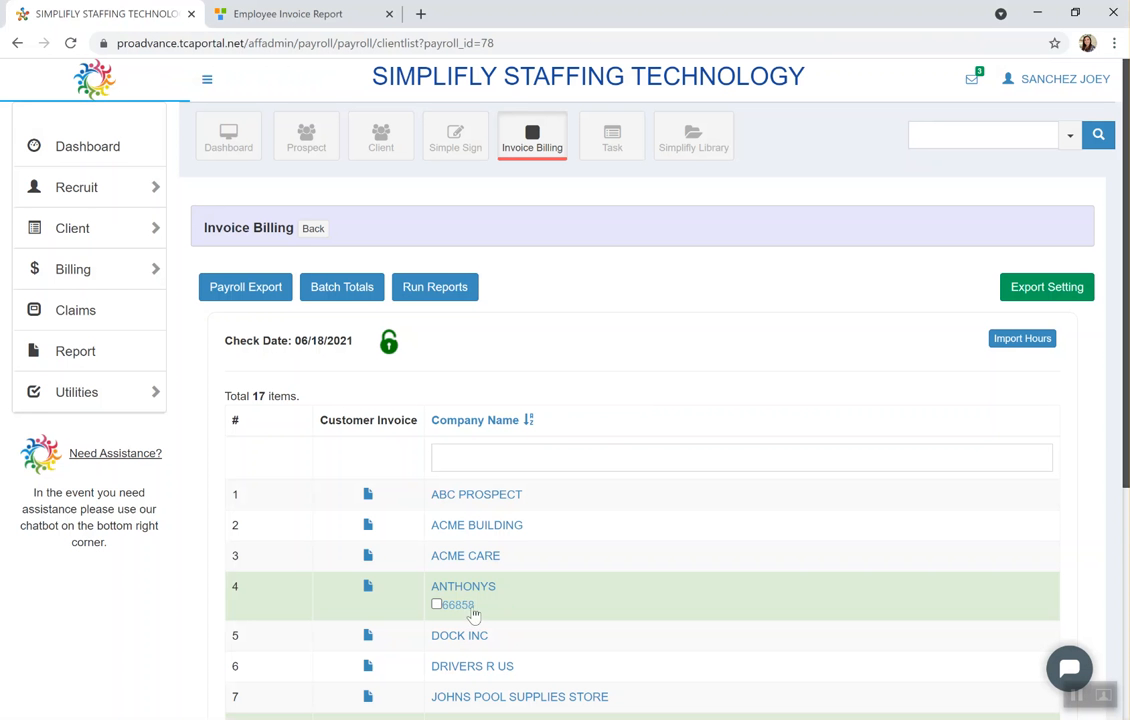
# - Import the Anthonys Time Sheet CSV file into the existing payroll invoice for ANTHONYS
pyautogui.click(484, 594)
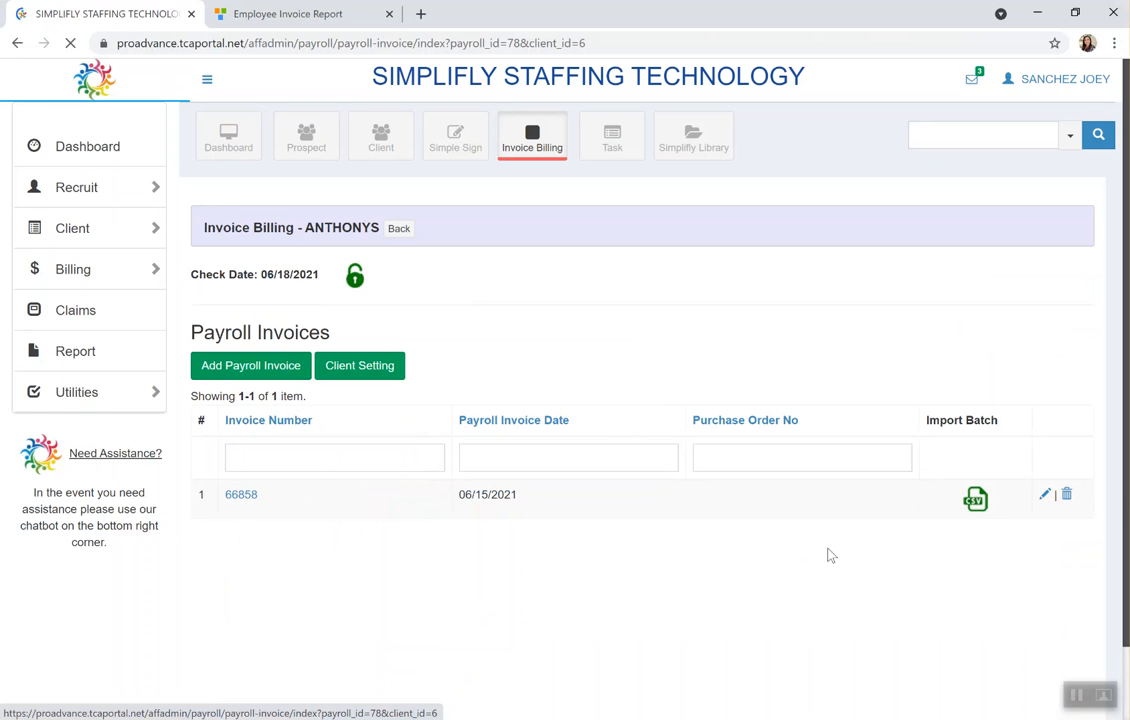
pyautogui.click(979, 503)
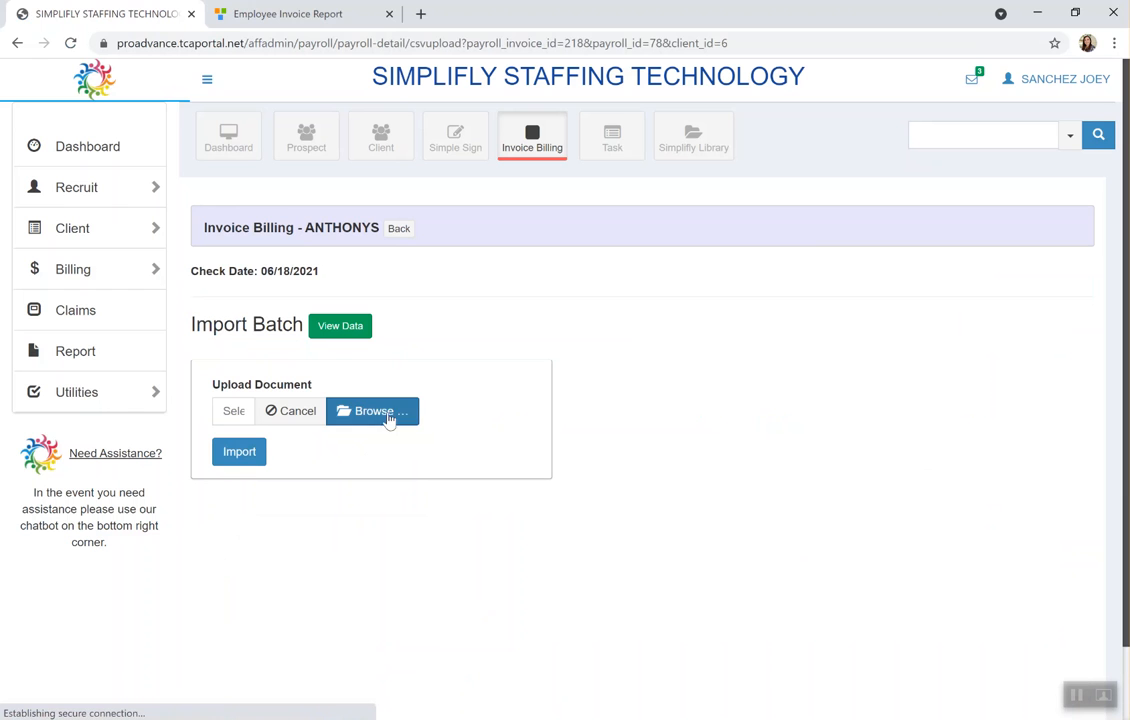
pyautogui.click(390, 420)
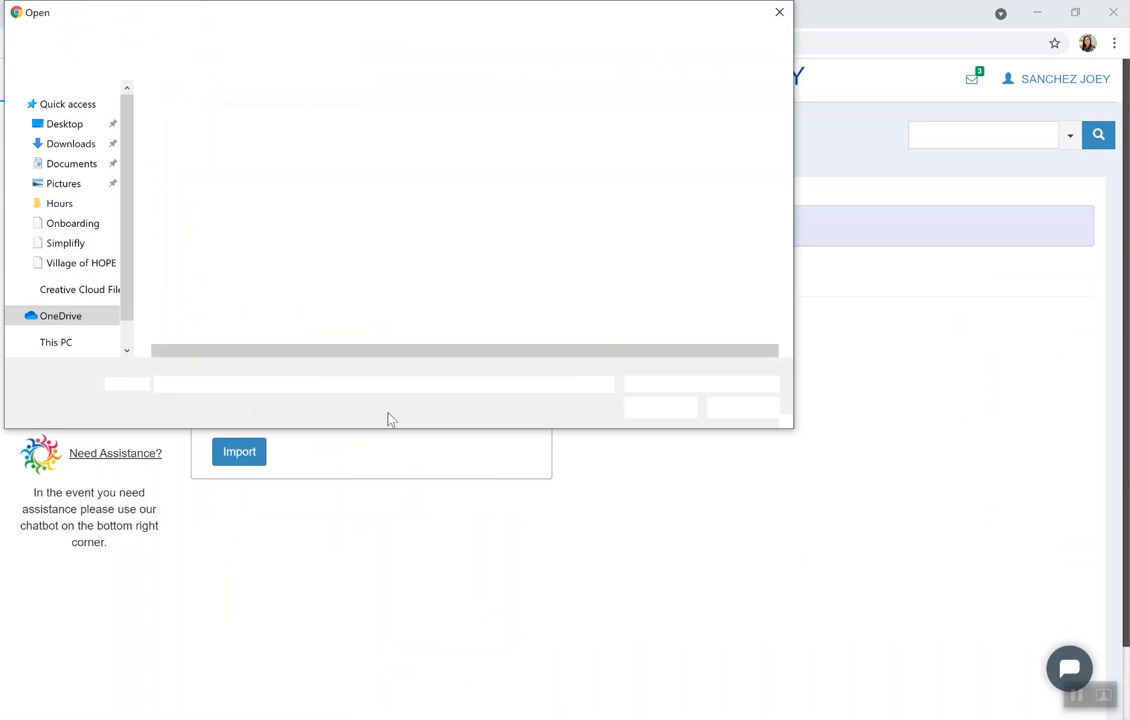
pyautogui.click(215, 118)
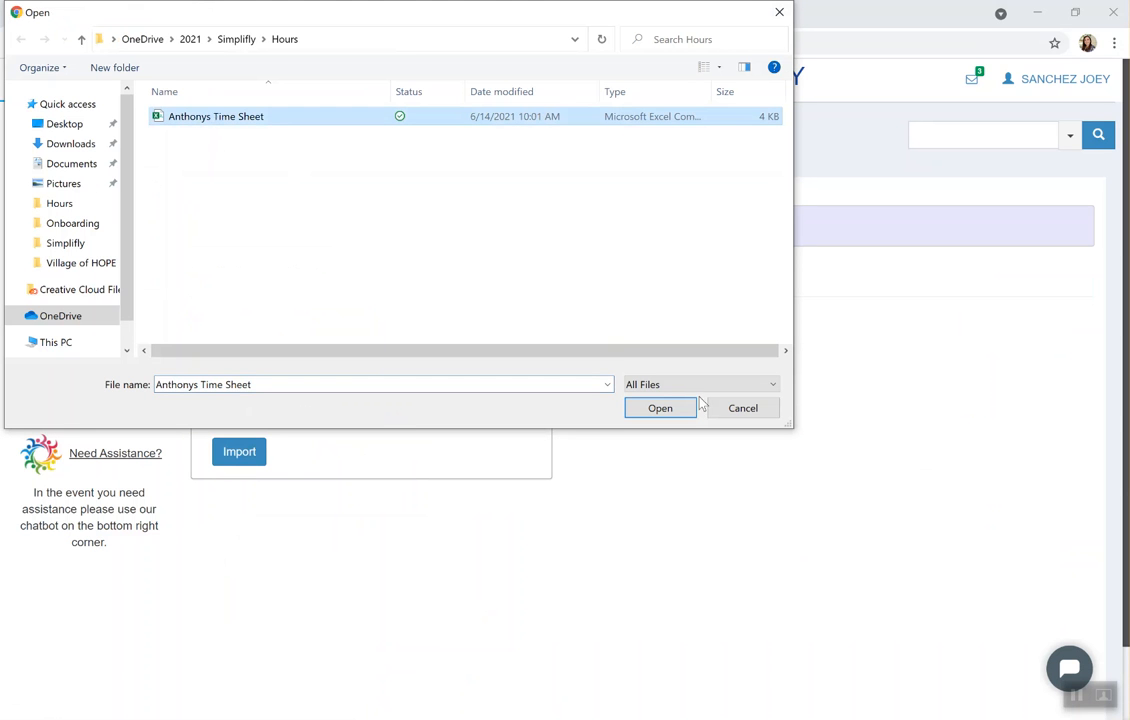
pyautogui.click(660, 408)
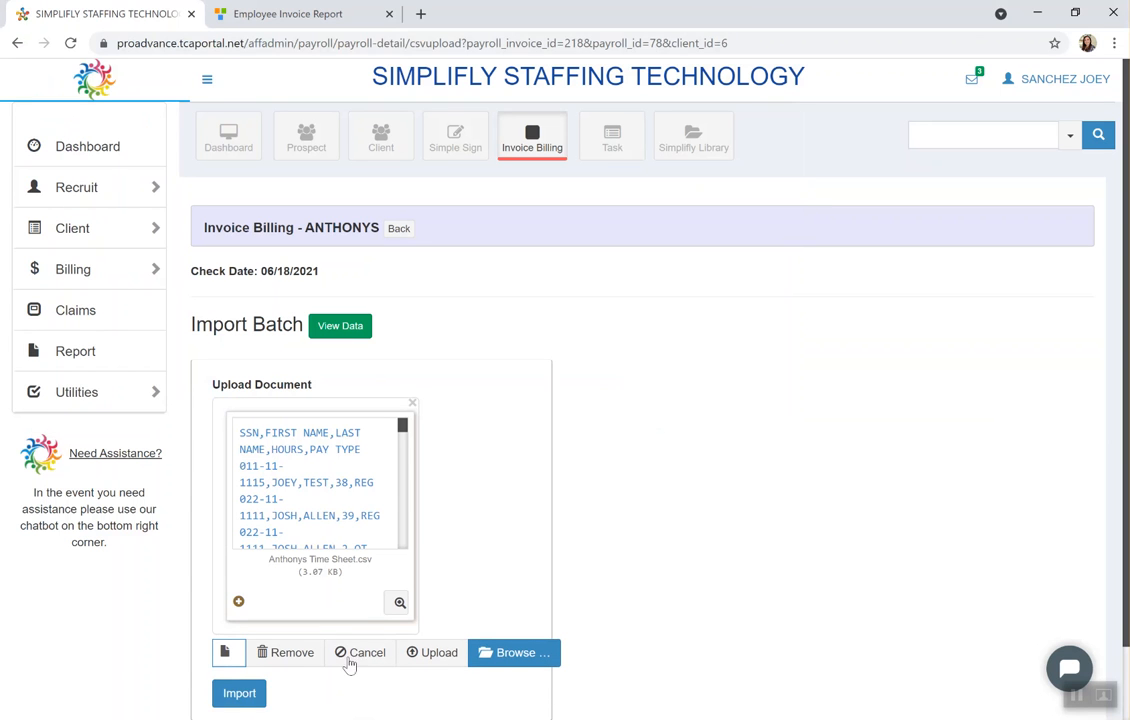
pyautogui.click(239, 695)
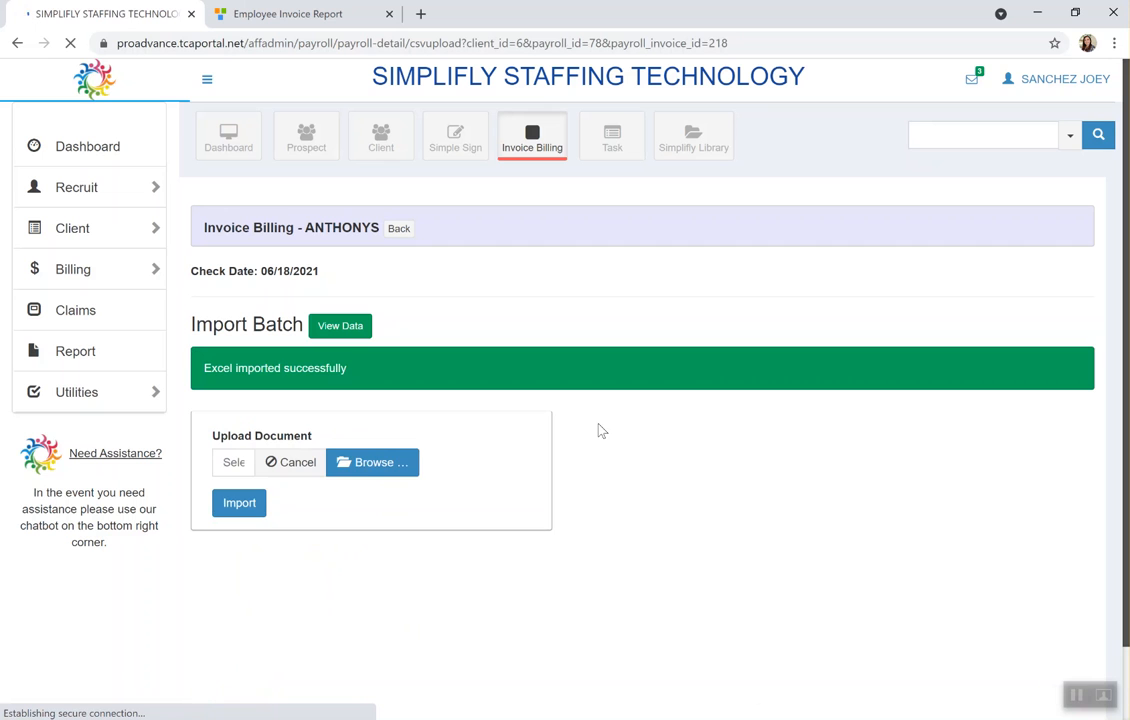
# - View the imported ANTHONYS payroll data and examine the employee entries, hours, rates and invoice totals
pyautogui.click(352, 328)
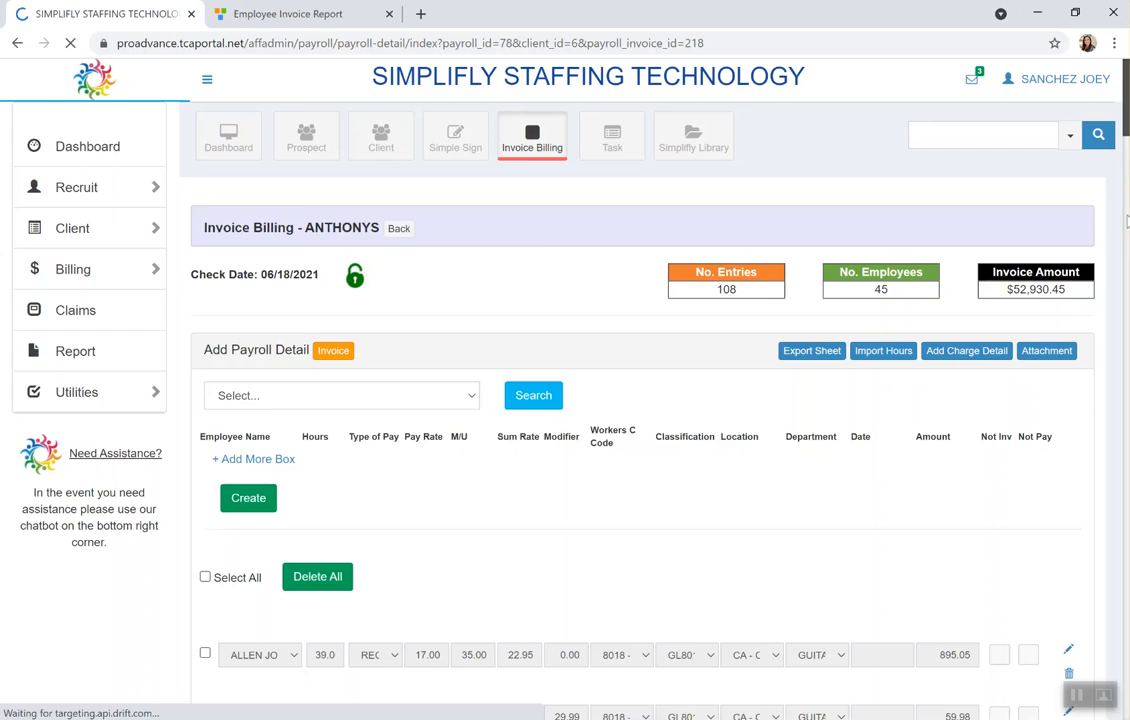
pyautogui.scroll(-5, 1126, 220)
pyautogui.scroll(-5, 1126, 220)
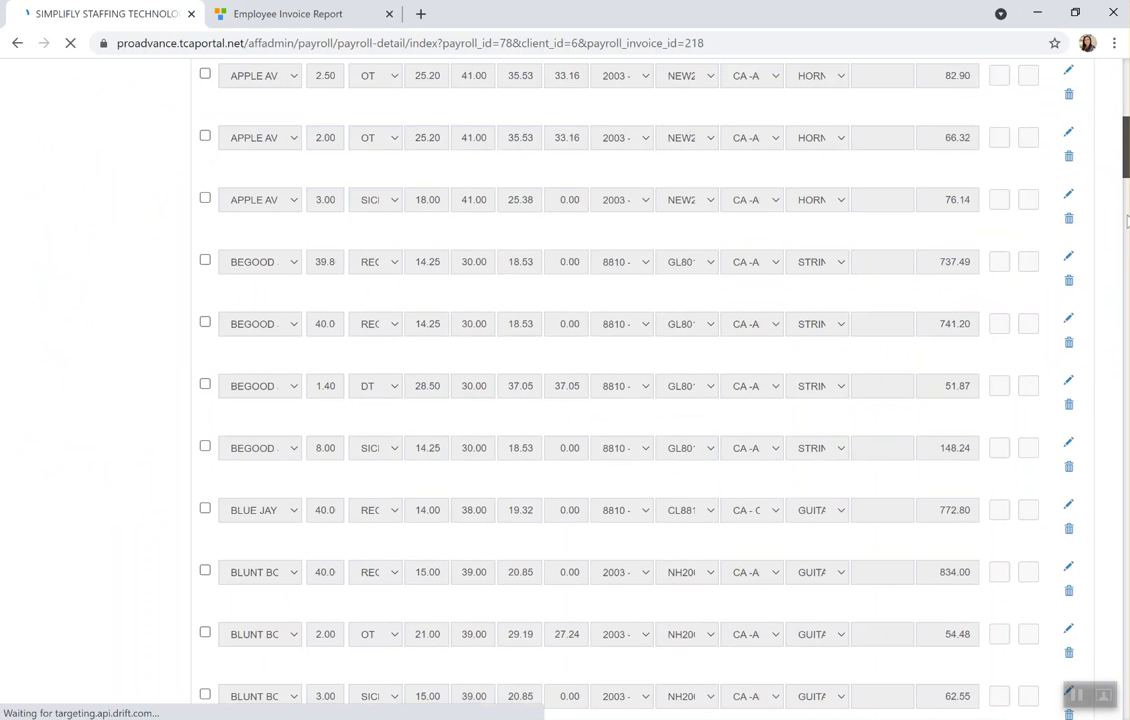
pyautogui.scroll(-5, 1126, 220)
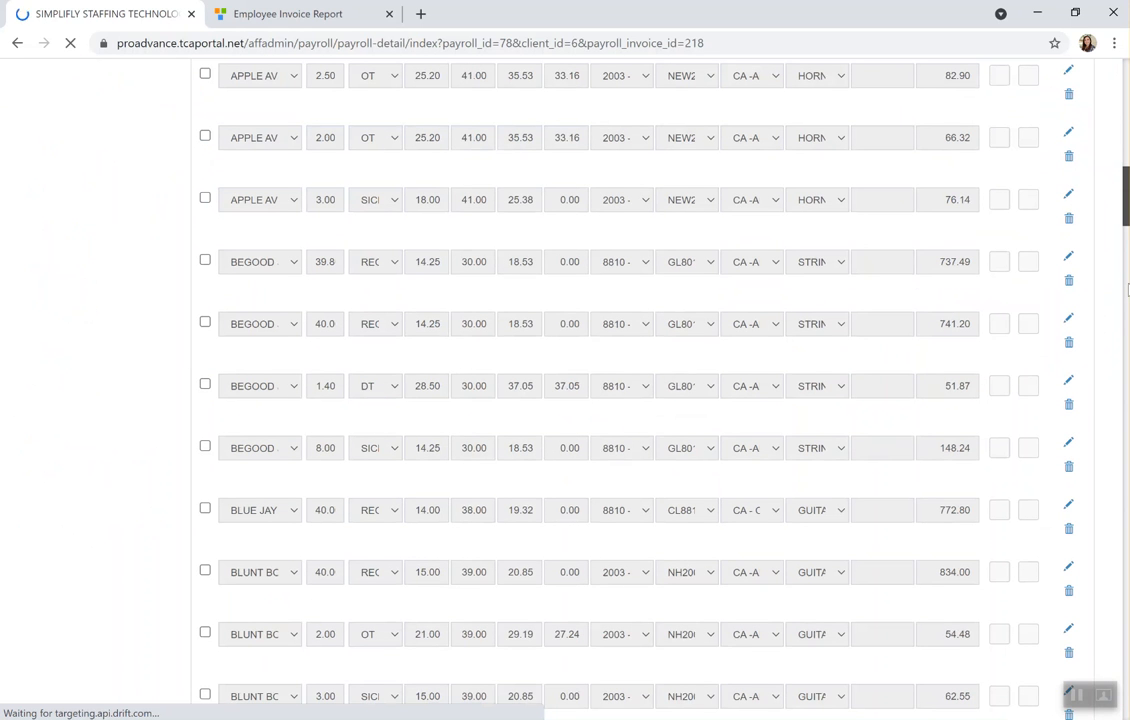
pyautogui.scroll(-5, 620, 380)
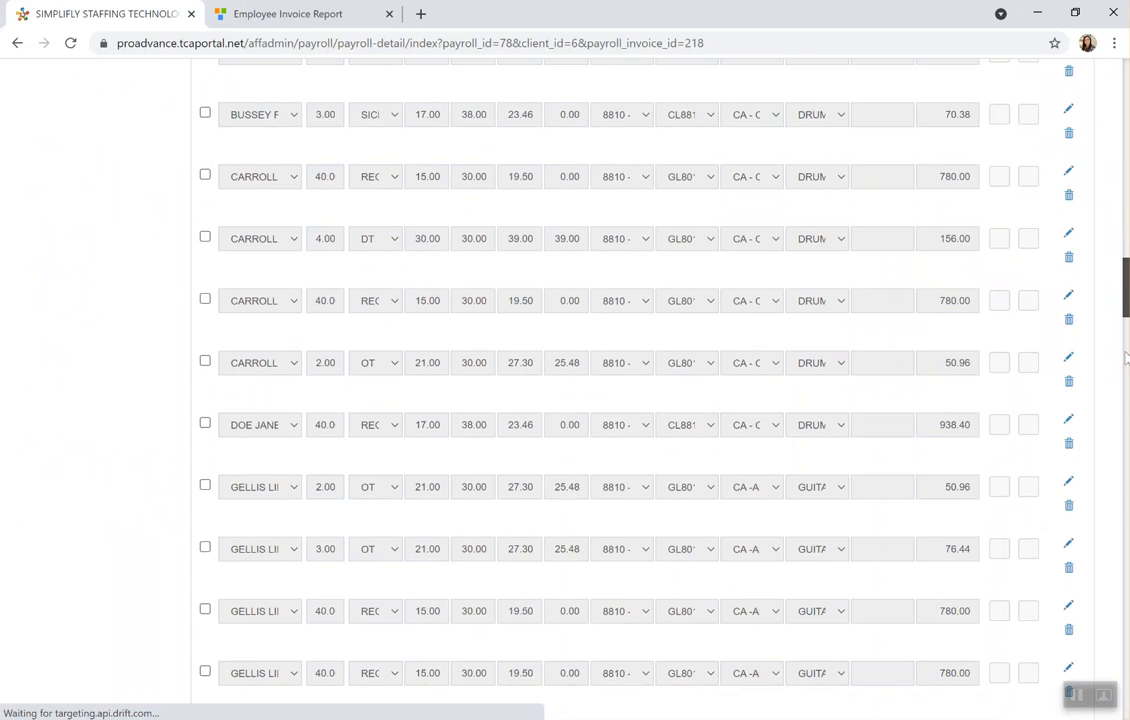
pyautogui.scroll(-5, 1126, 360)
pyautogui.moveTo(1126, 347); pyautogui.dragTo(1121, 80)
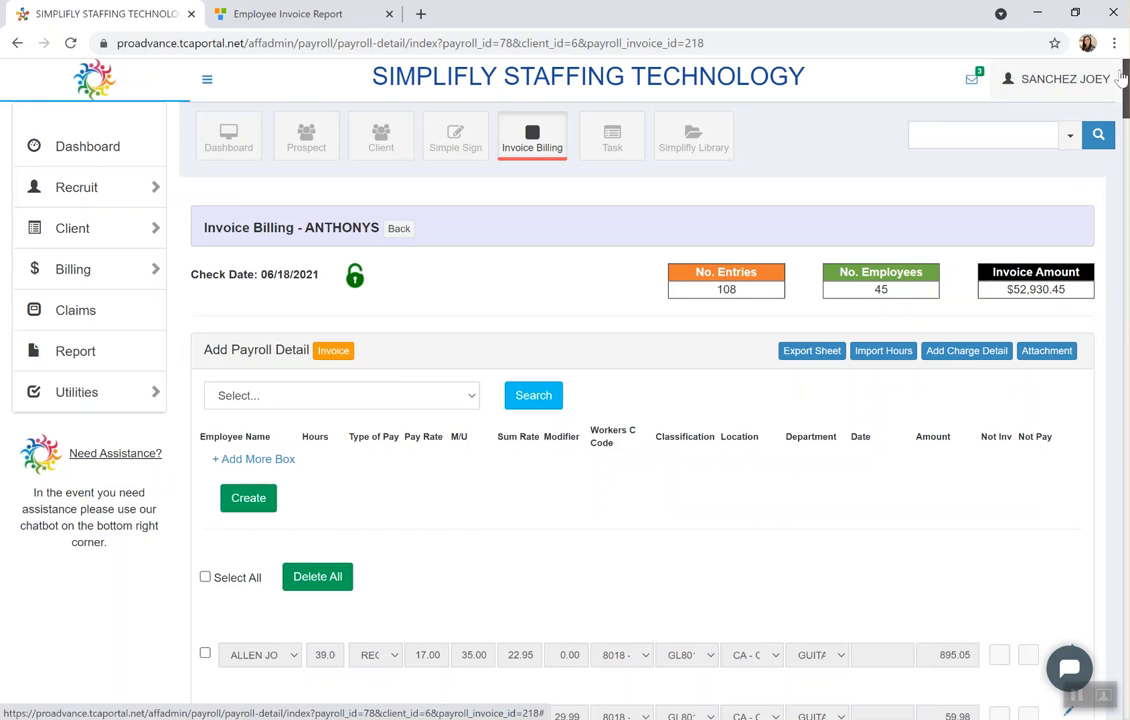
# - Add a payroll detail row to the ANTHONYS invoice for the first listed employee and set the hours to 12
pyautogui.scroll(-2, 1121, 78)
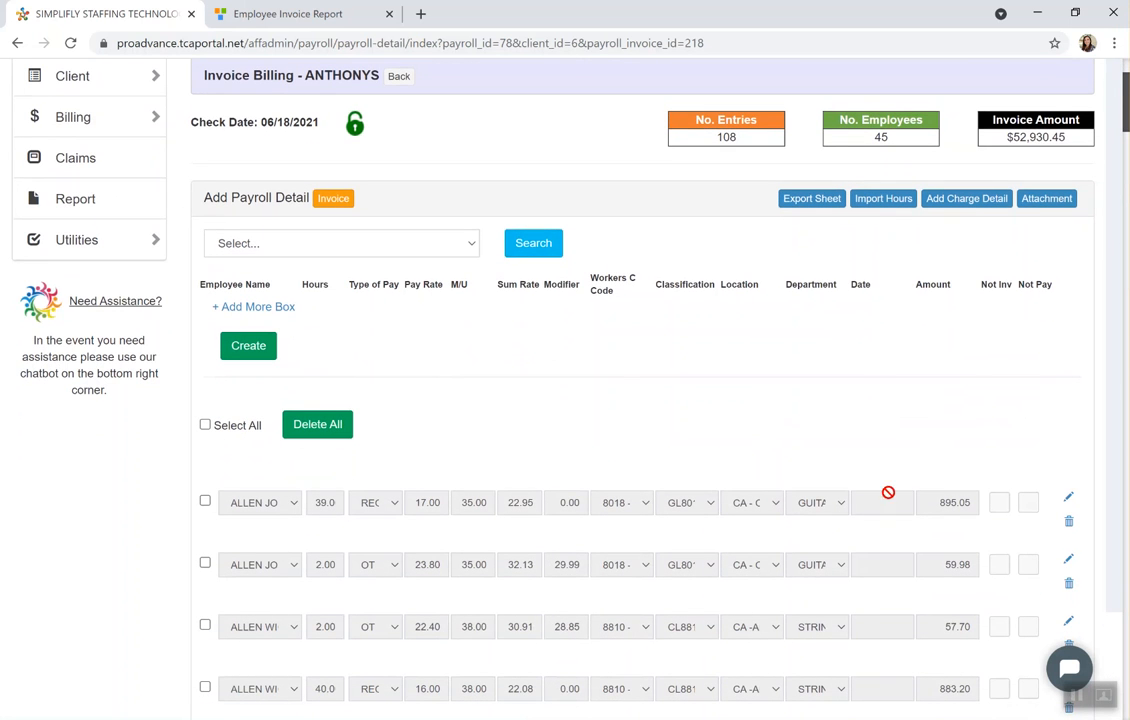
pyautogui.click(275, 316)
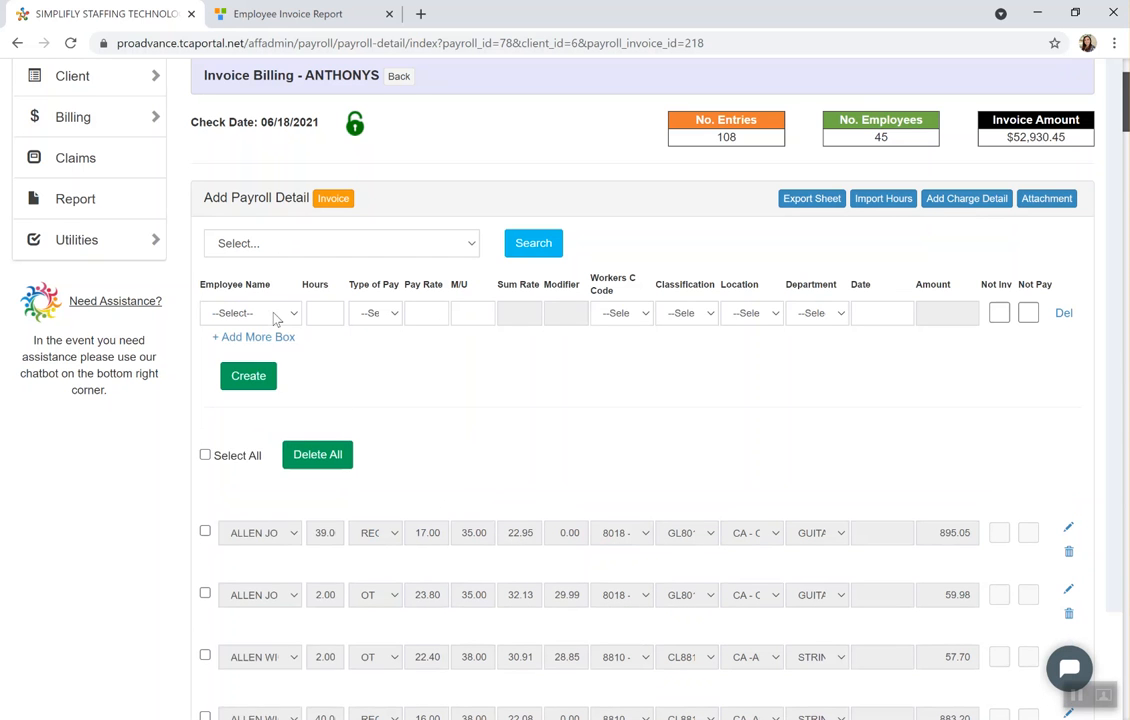
pyautogui.click(245, 313)
pyautogui.click(284, 363)
pyautogui.click(334, 313)
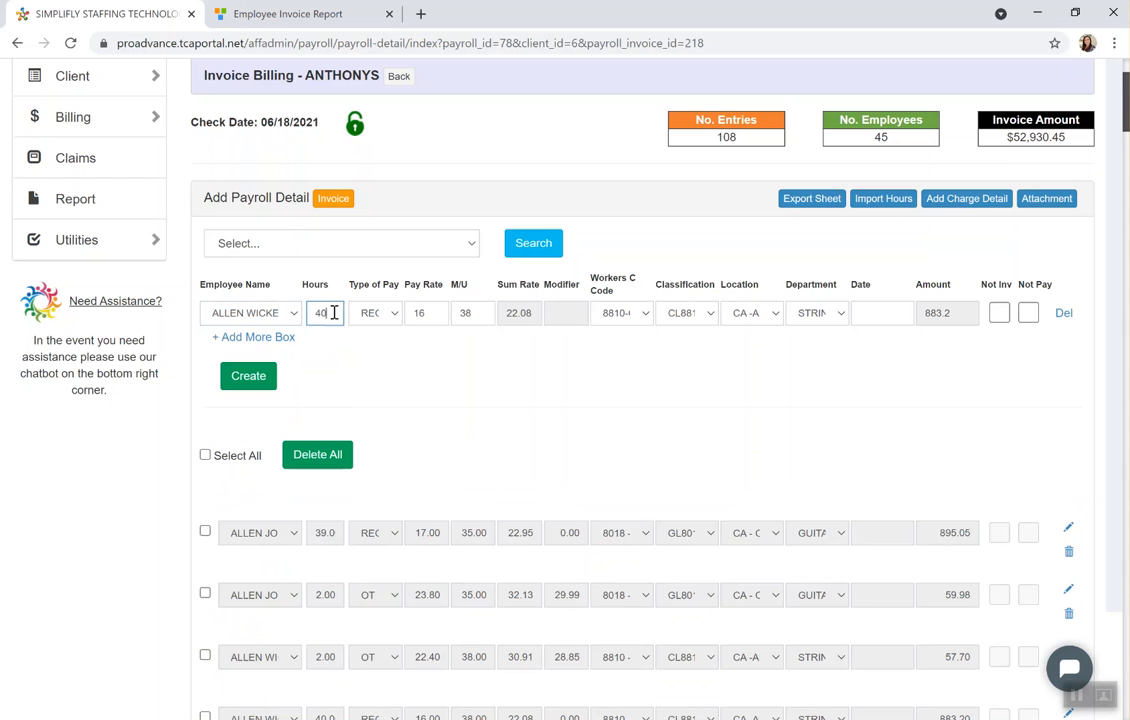
pyautogui.press('BackSpace')
pyautogui.press('BackSpace')
pyautogui.write('12')
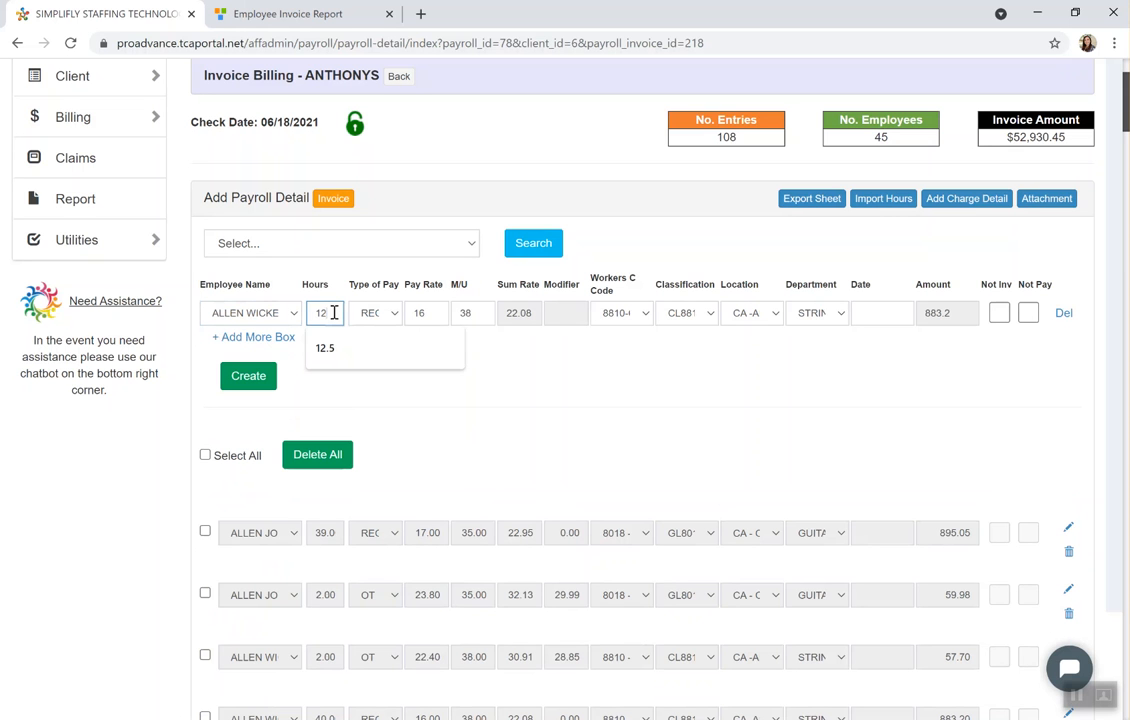
pyautogui.press('Tab')
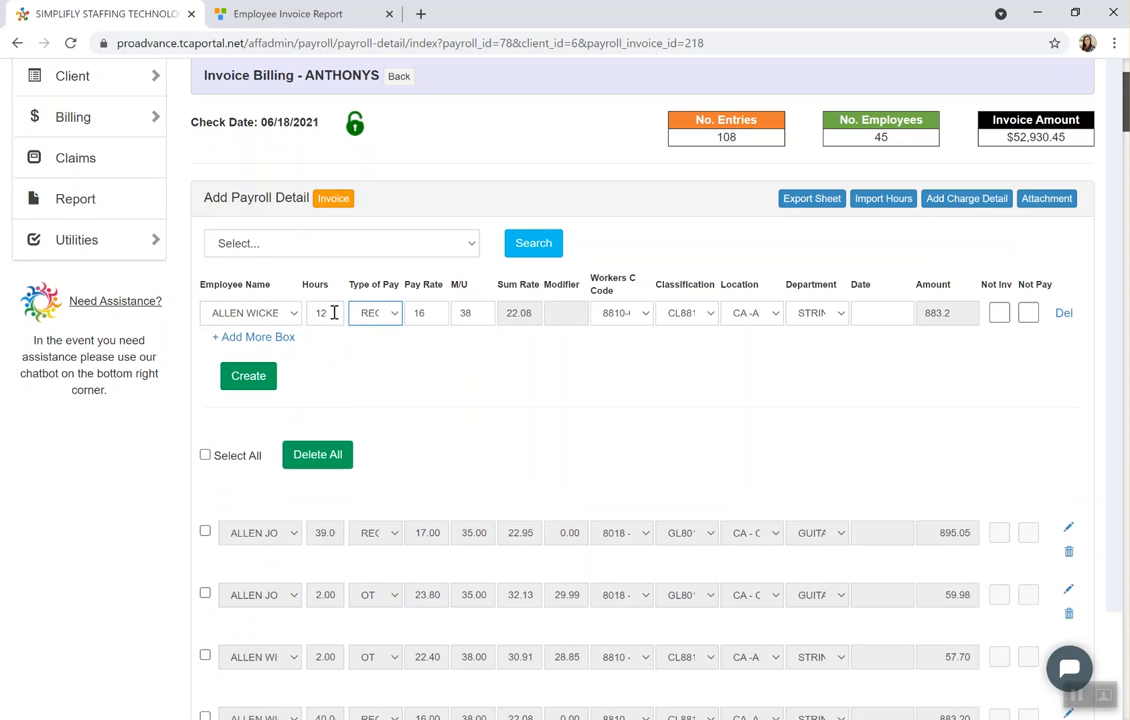
# - Set the new row's type of pay to RETRO, mark it as Not Pay, and create the payroll entry
pyautogui.click(372, 313)
pyautogui.click(1028, 323)
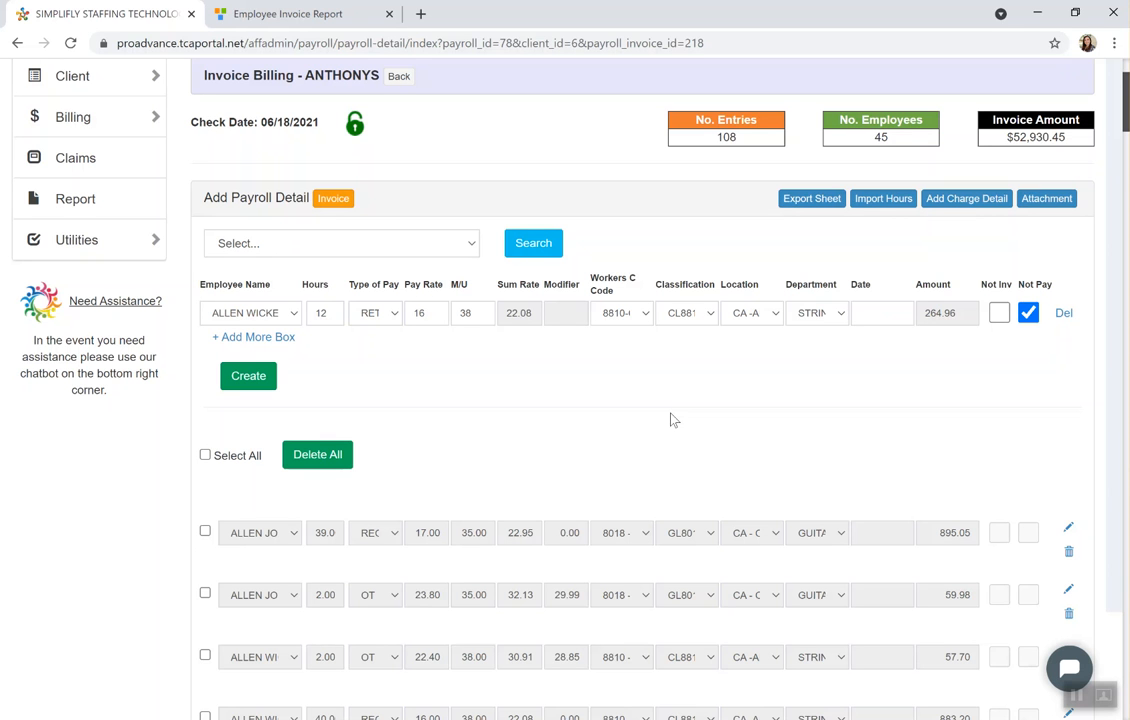
pyautogui.click(257, 384)
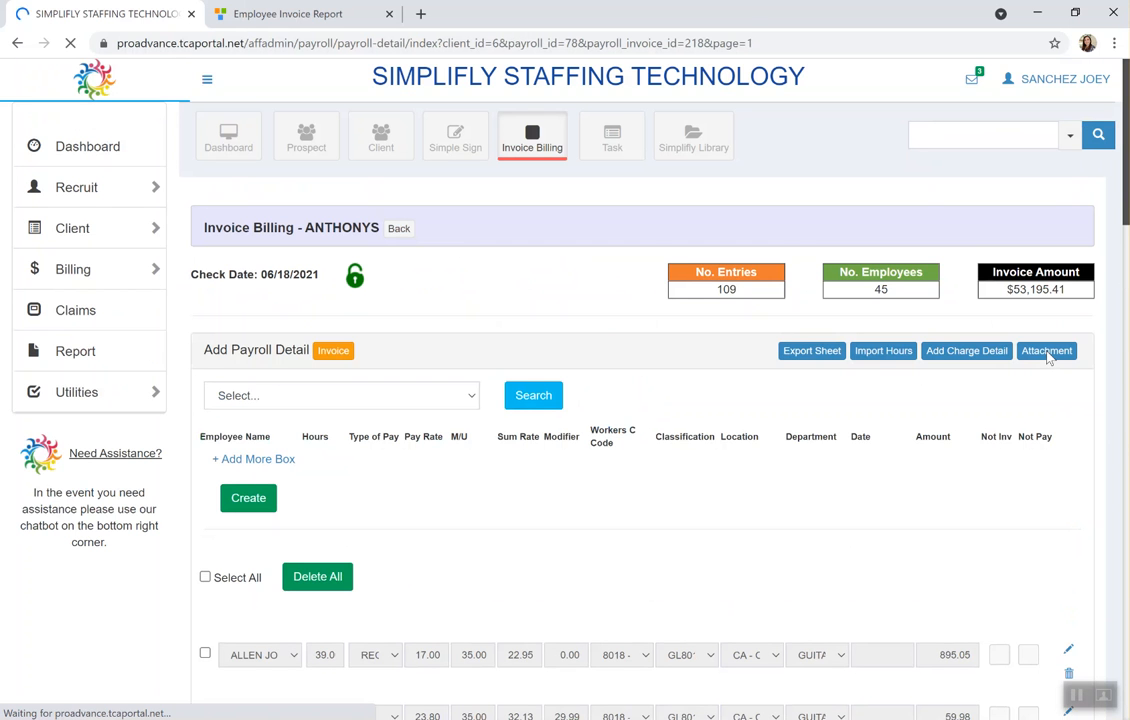
pyautogui.scroll(-1, 968, 436)
pyautogui.scroll(1, 968, 436)
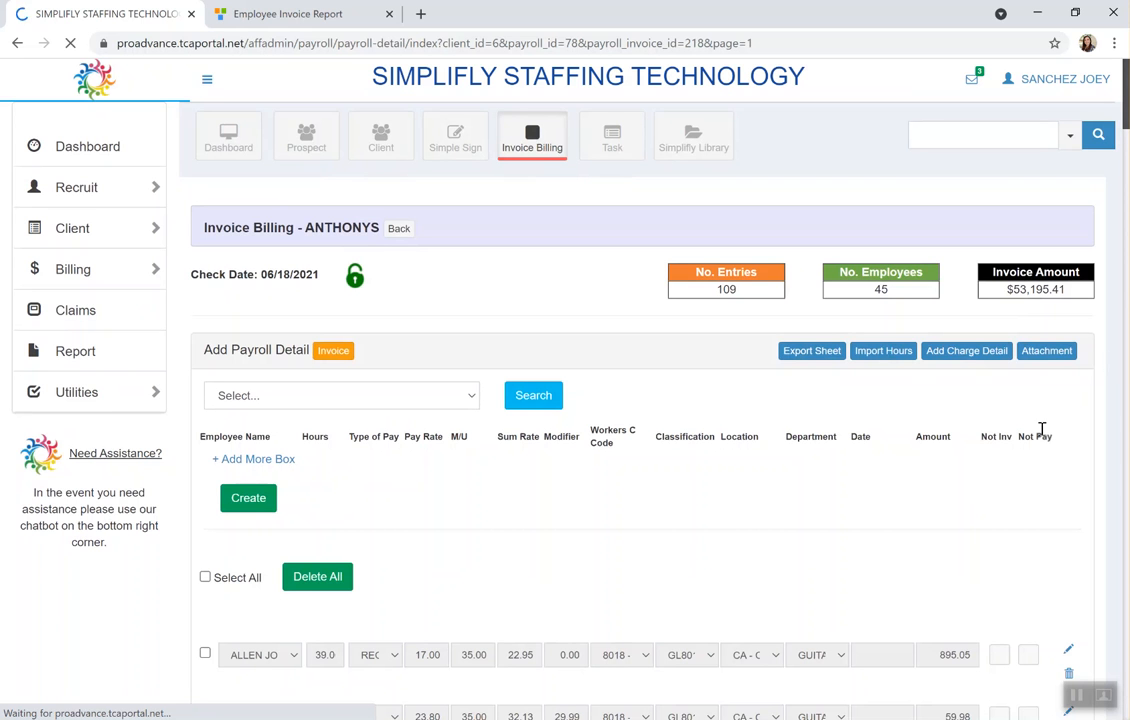
# - Start a new charge detail row for the ANTHONYS invoice with charge Service Charge and type of pay OTHER
pyautogui.click(968, 352)
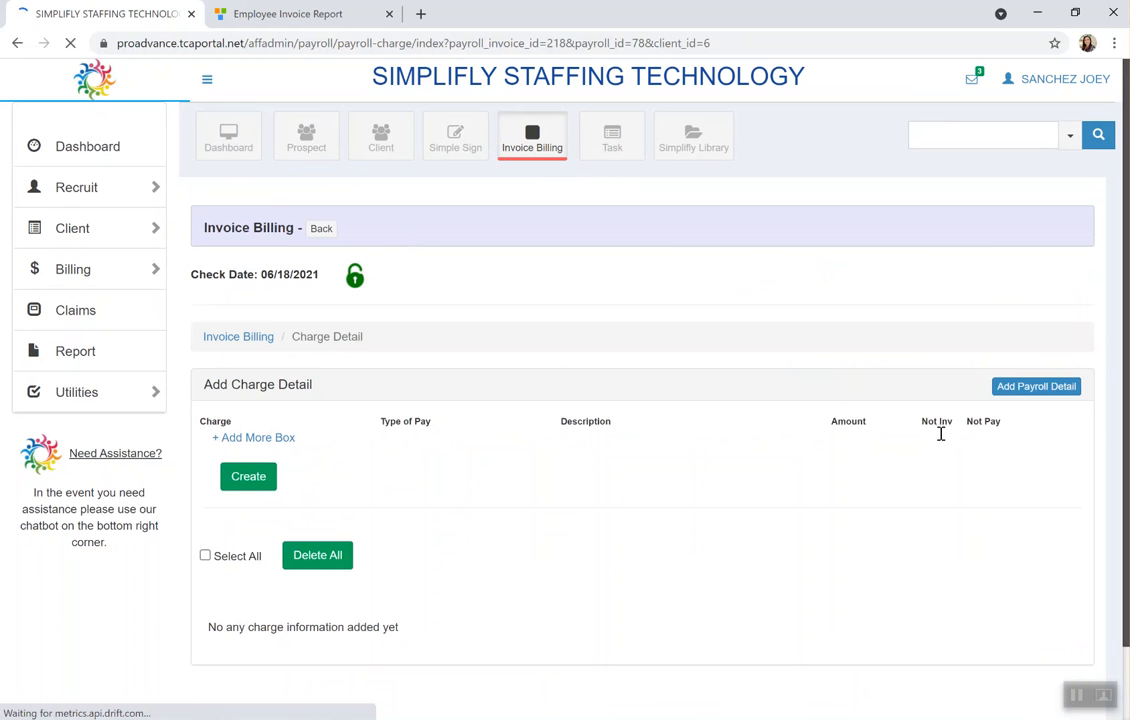
pyautogui.click(266, 440)
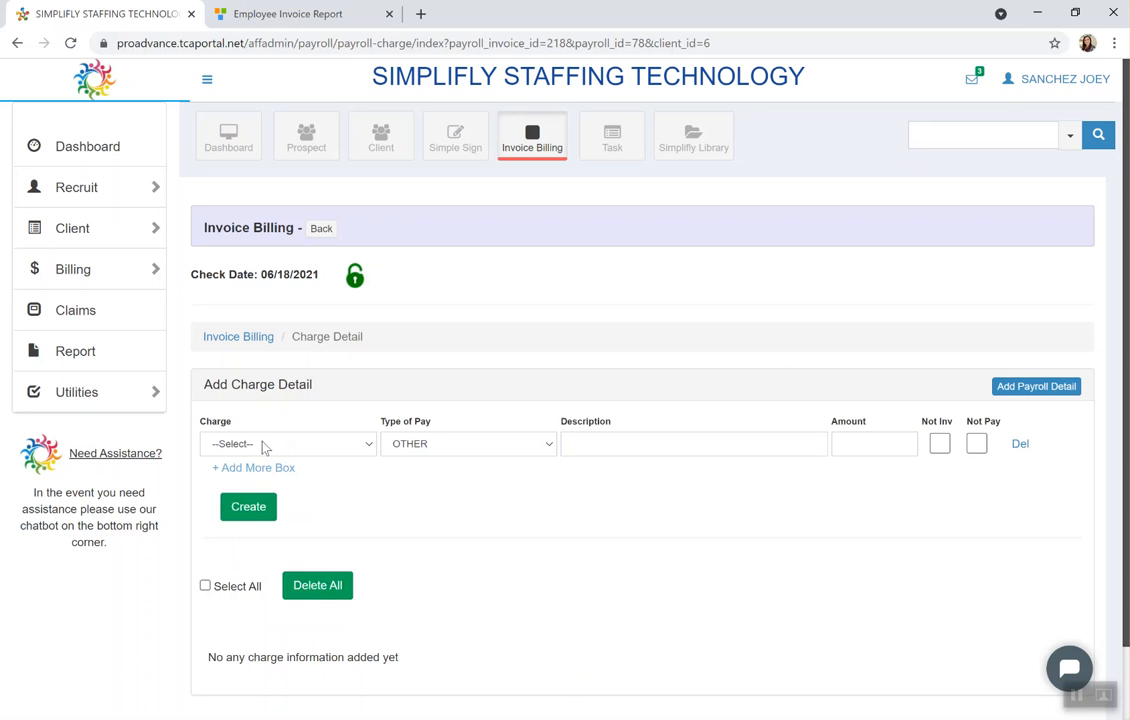
pyautogui.click(263, 446)
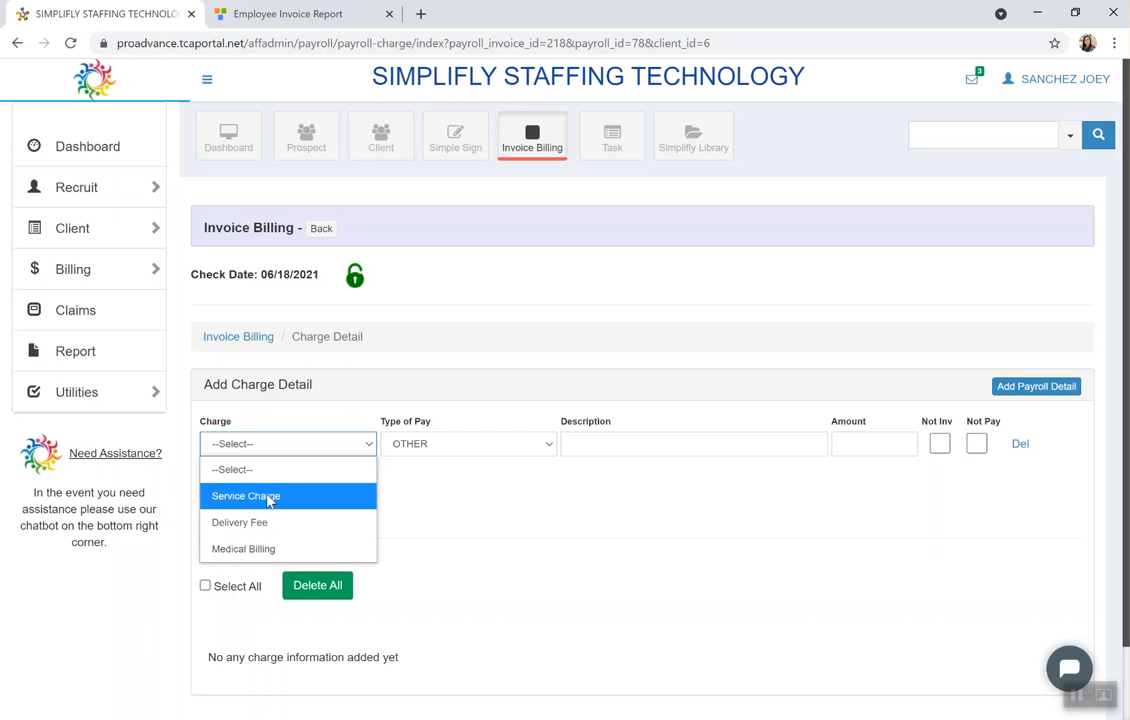
pyautogui.click(270, 497)
pyautogui.click(458, 443)
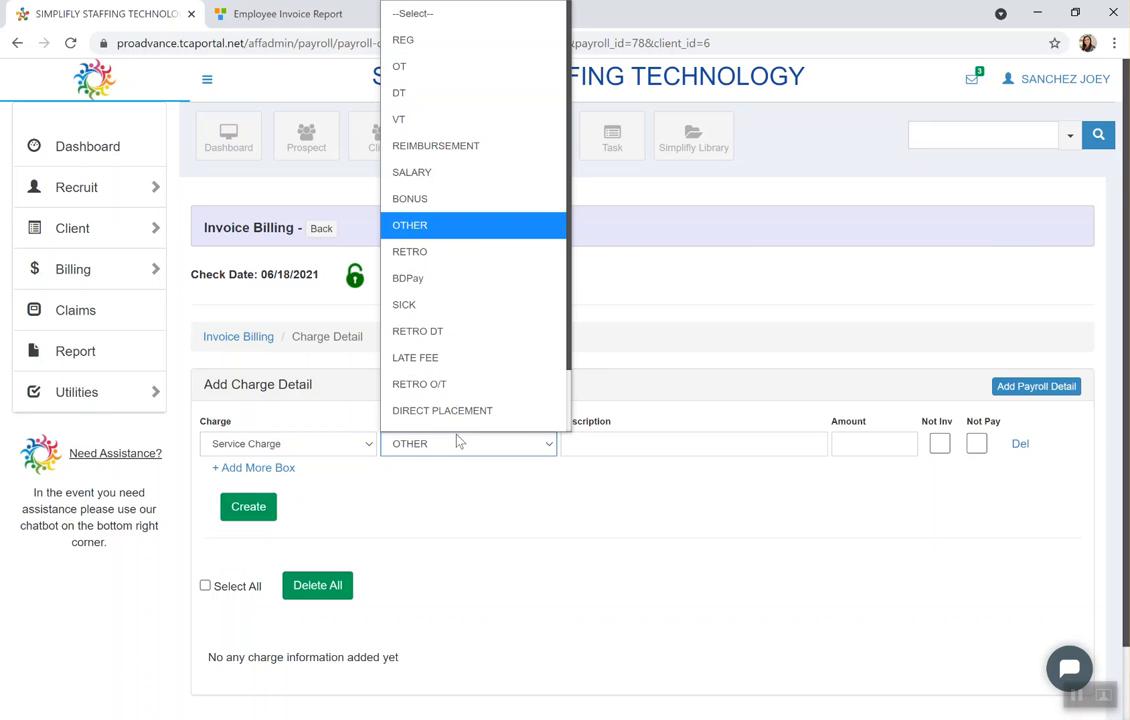
pyautogui.click(458, 440)
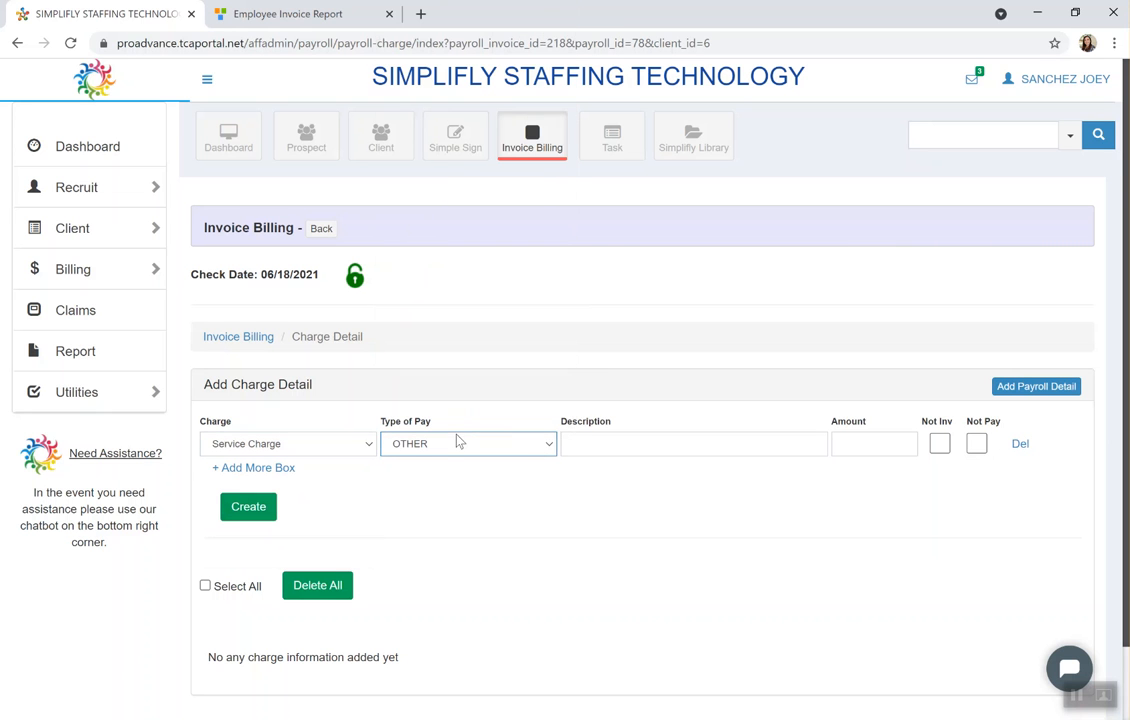
# - Describe the charge as "Drug Tests $5 x 10" with amount 50, mark it Not Pay, and create it
pyautogui.click(575, 441)
pyautogui.write('Cu')
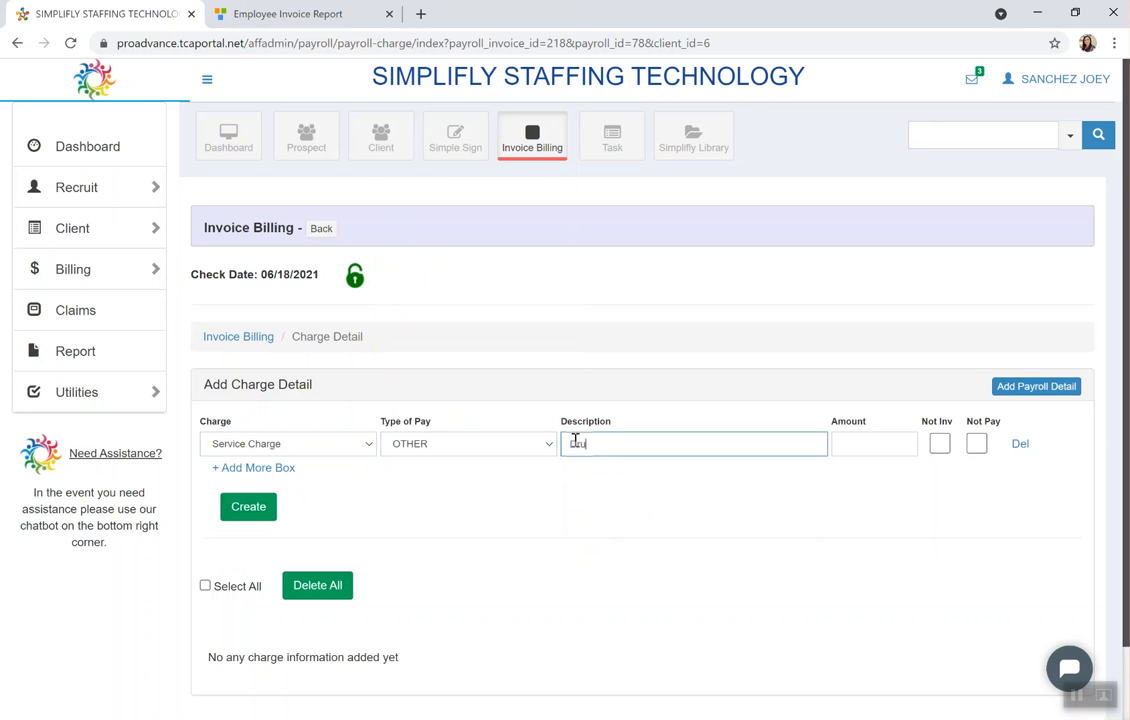
pyautogui.write('g Tests')
pyautogui.write(' S')
pyautogui.write('5')
pyautogui.write(' x 10')
pyautogui.press('Tab')
pyautogui.write('50')
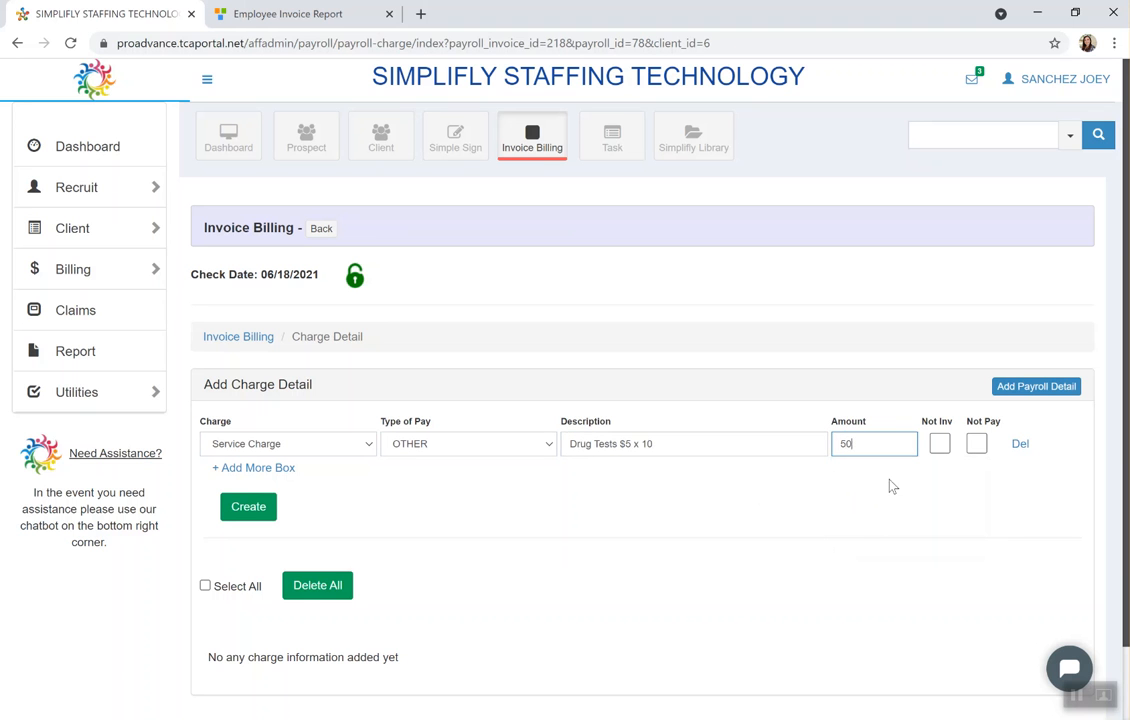
pyautogui.click(975, 445)
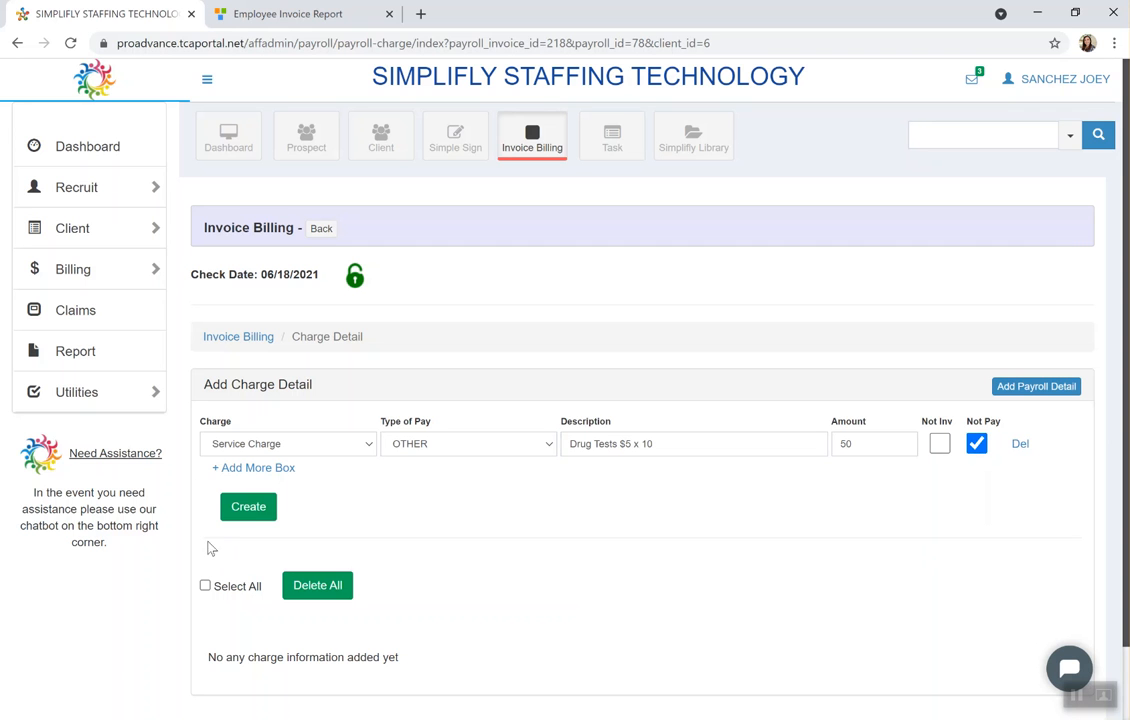
pyautogui.click(245, 518)
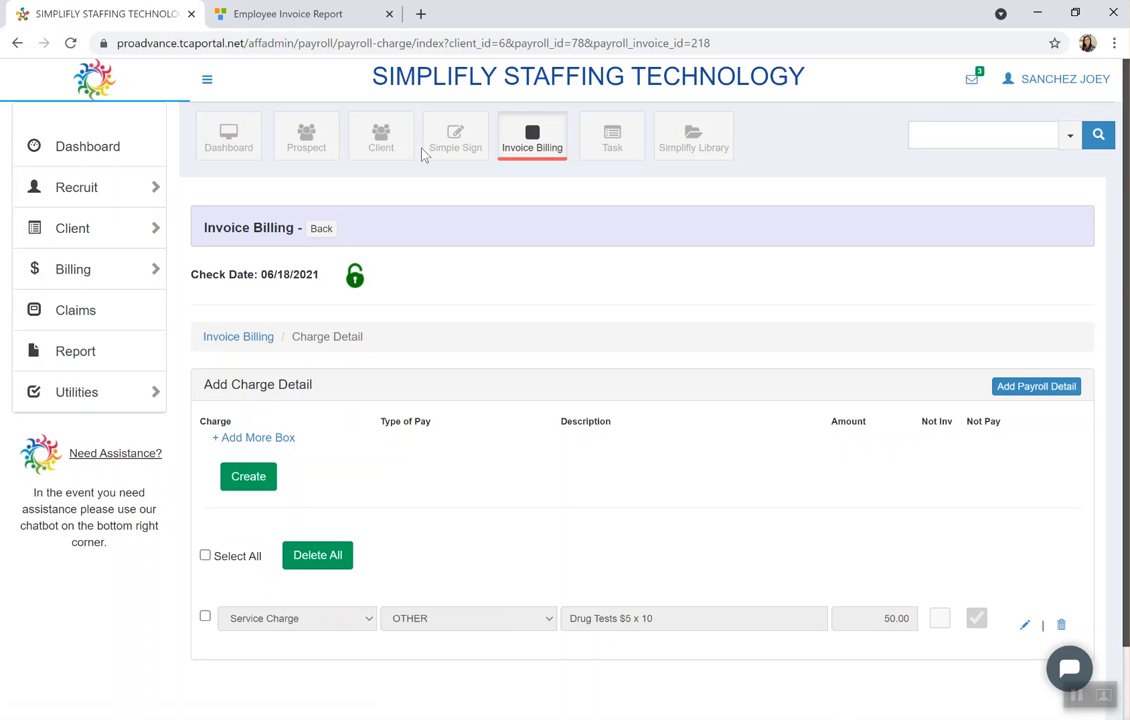
# - Return to the batch's client list and generate the ANTHONYS customer invoice for its single payroll invoice number
pyautogui.click(324, 236)
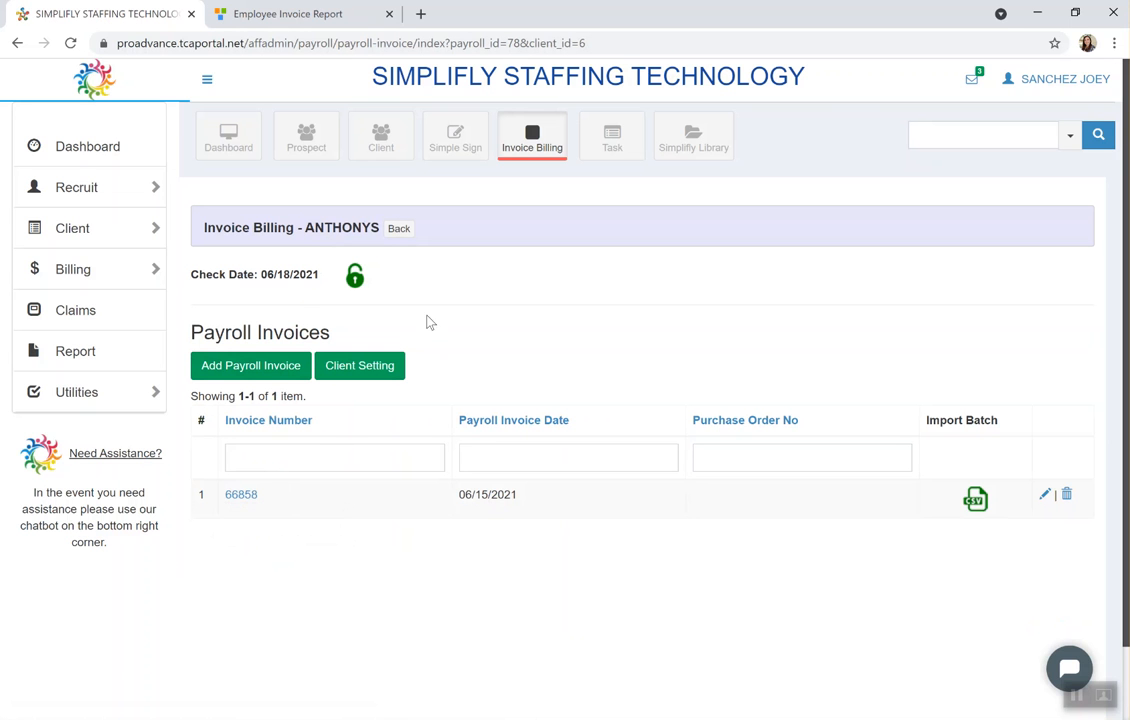
pyautogui.click(398, 238)
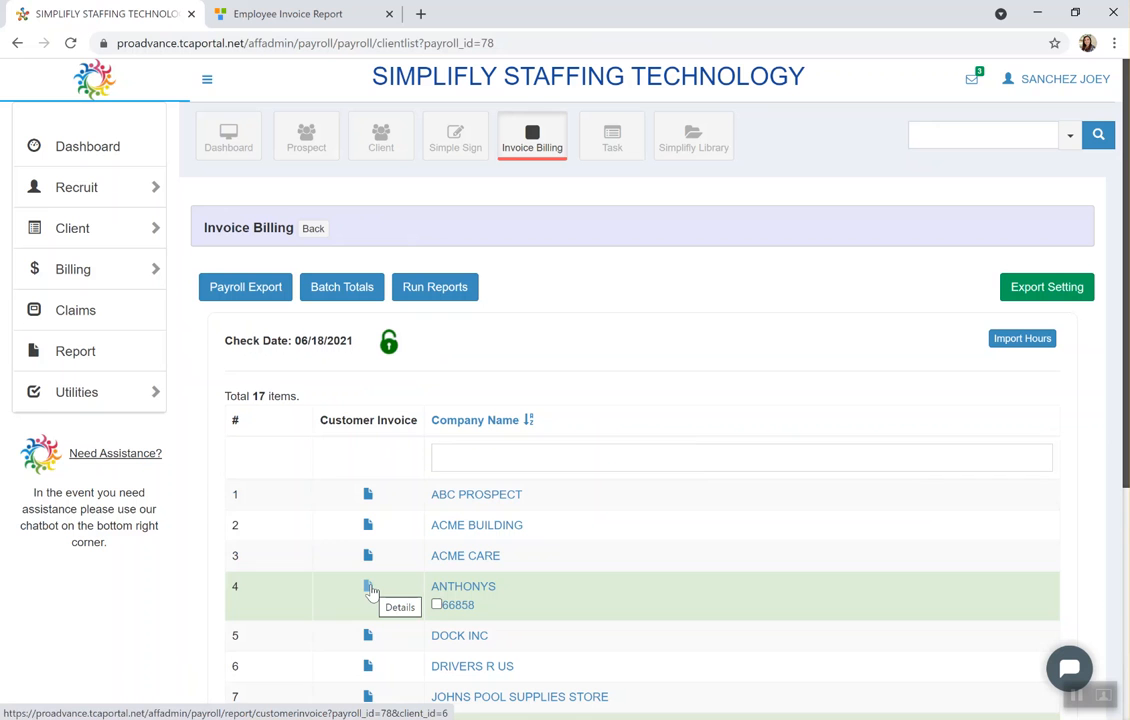
pyautogui.click(368, 589)
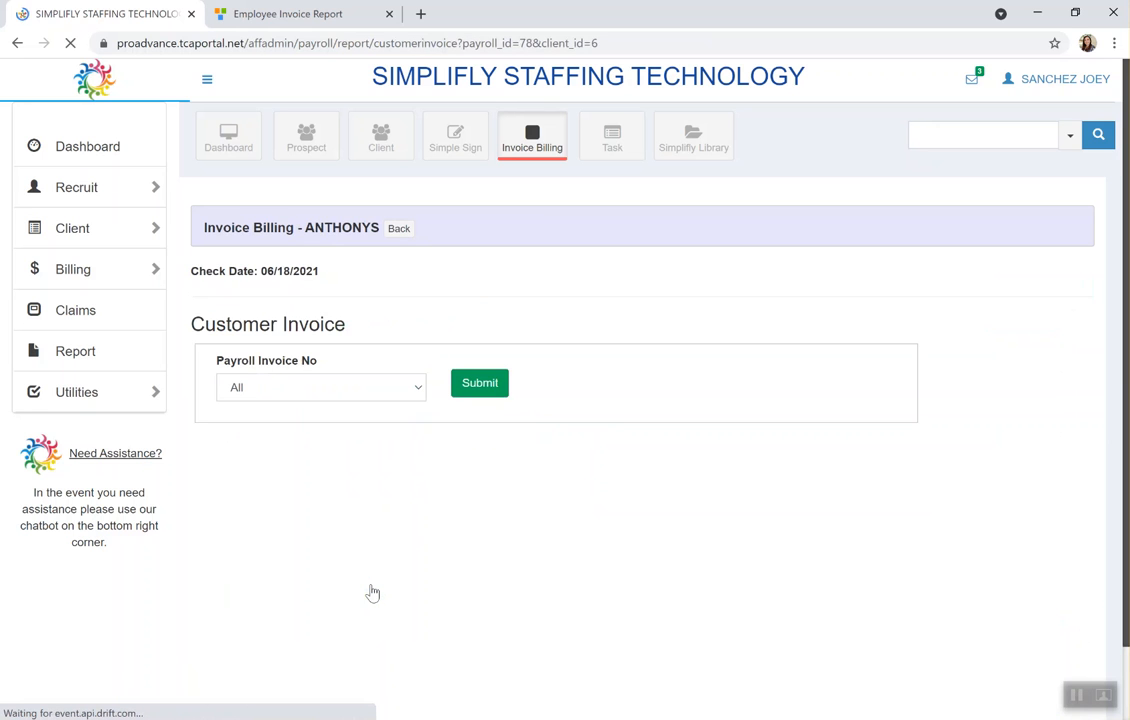
pyautogui.click(338, 389)
pyautogui.click(322, 443)
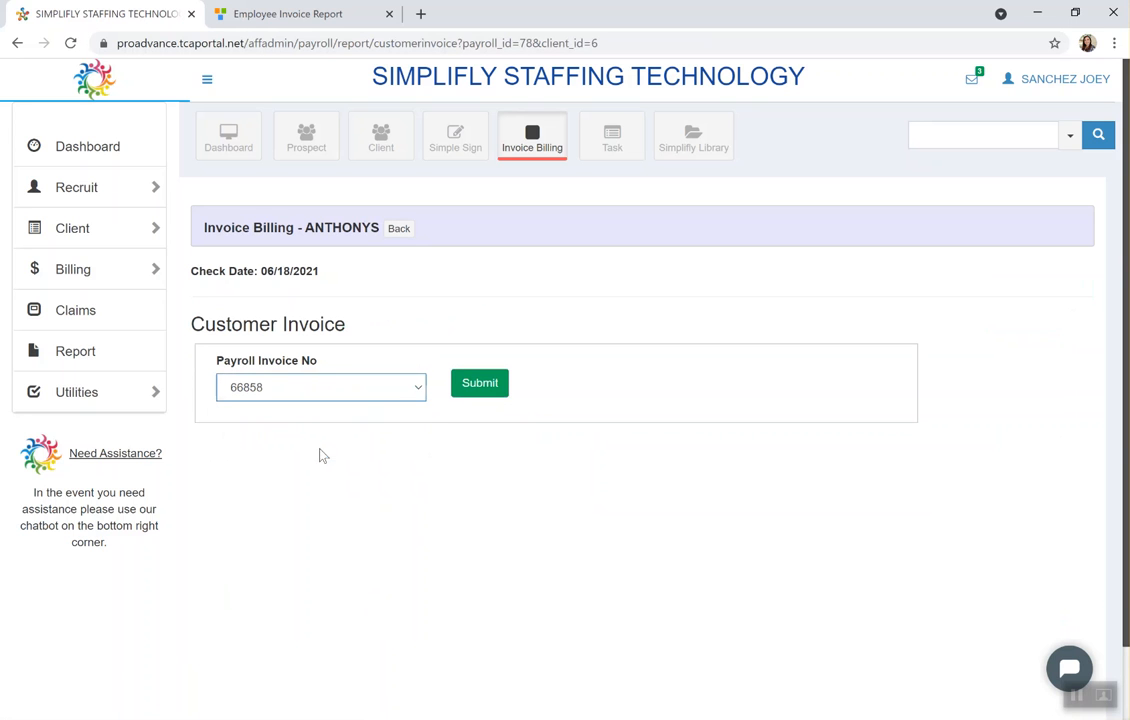
pyautogui.click(497, 381)
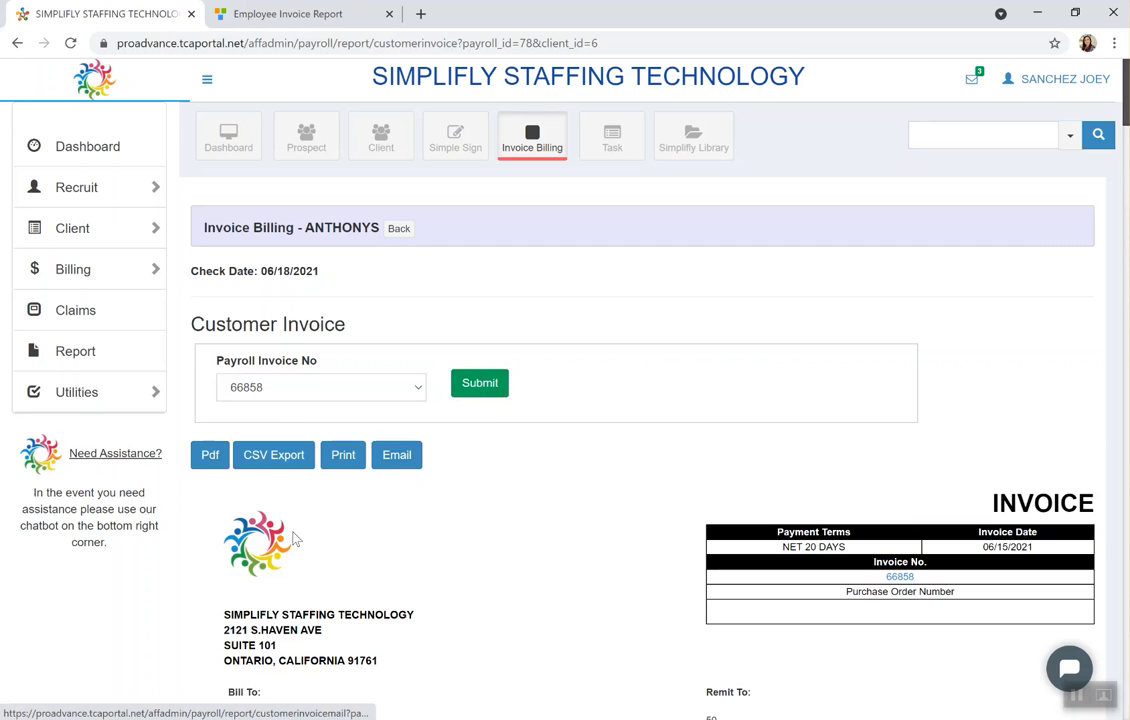
# - Open the PDF version of the ANTHONYS customer invoice and examine its entries, service charge and totals through the last page
pyautogui.click(203, 461)
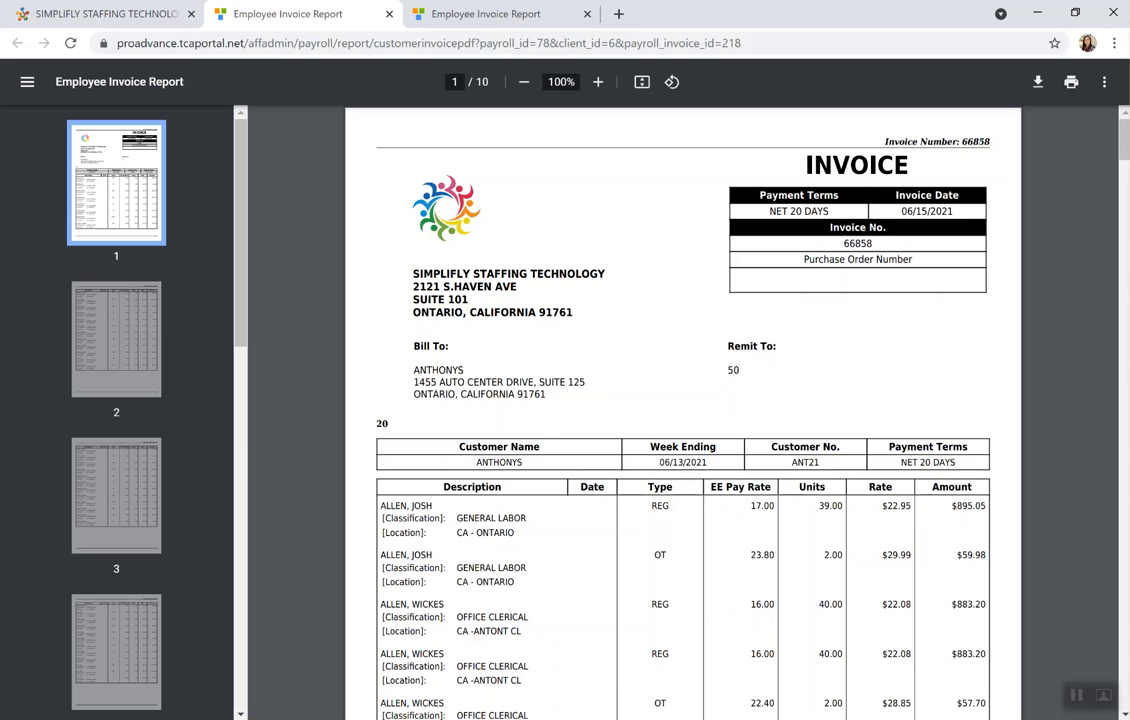
pyautogui.scroll(-3, 992, 135)
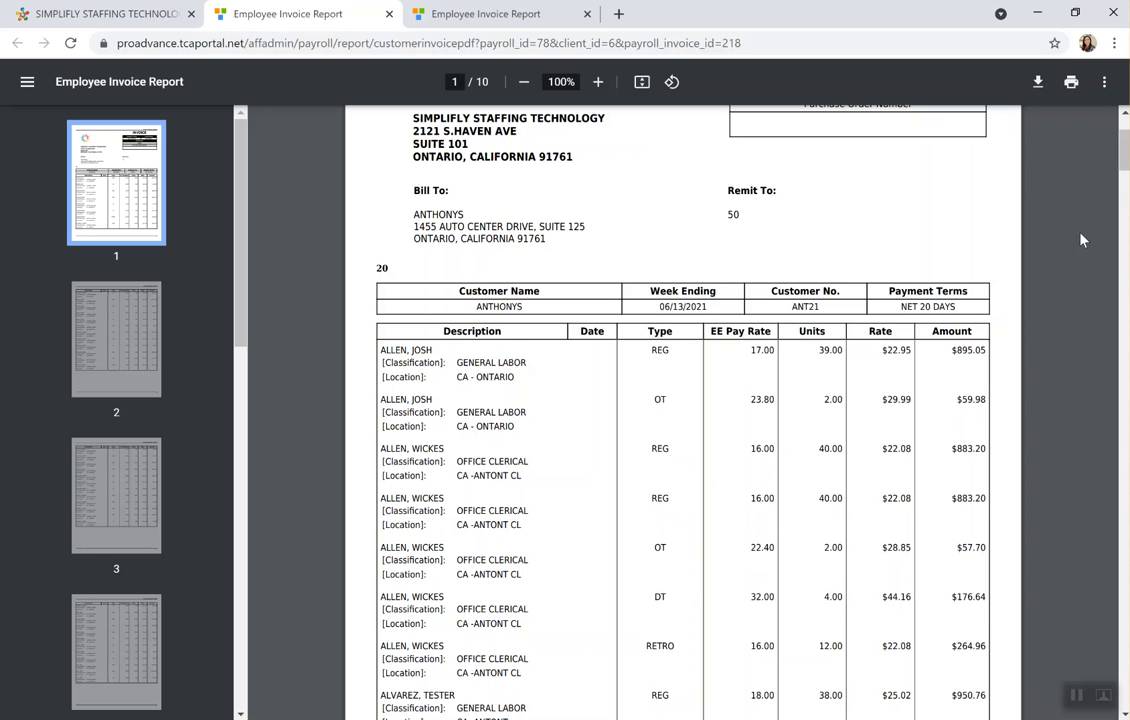
pyautogui.moveTo(1124, 150); pyautogui.dragTo(1124, 690)
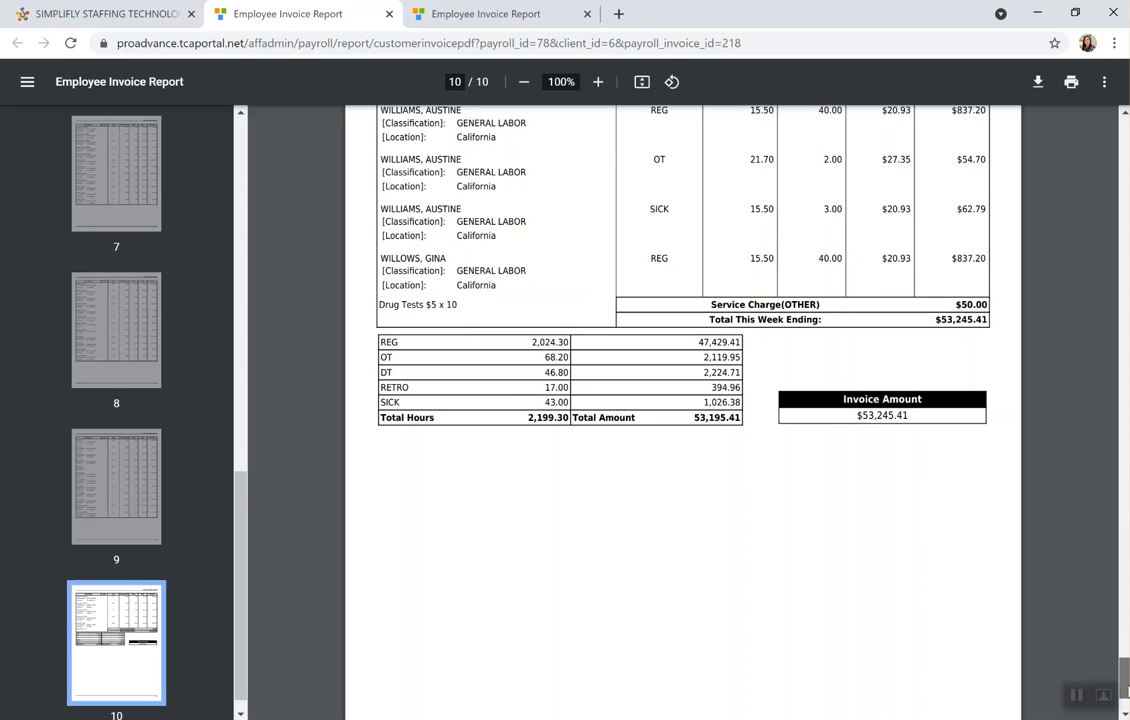
pyautogui.moveTo(1124, 680); pyautogui.dragTo(1125, 146)
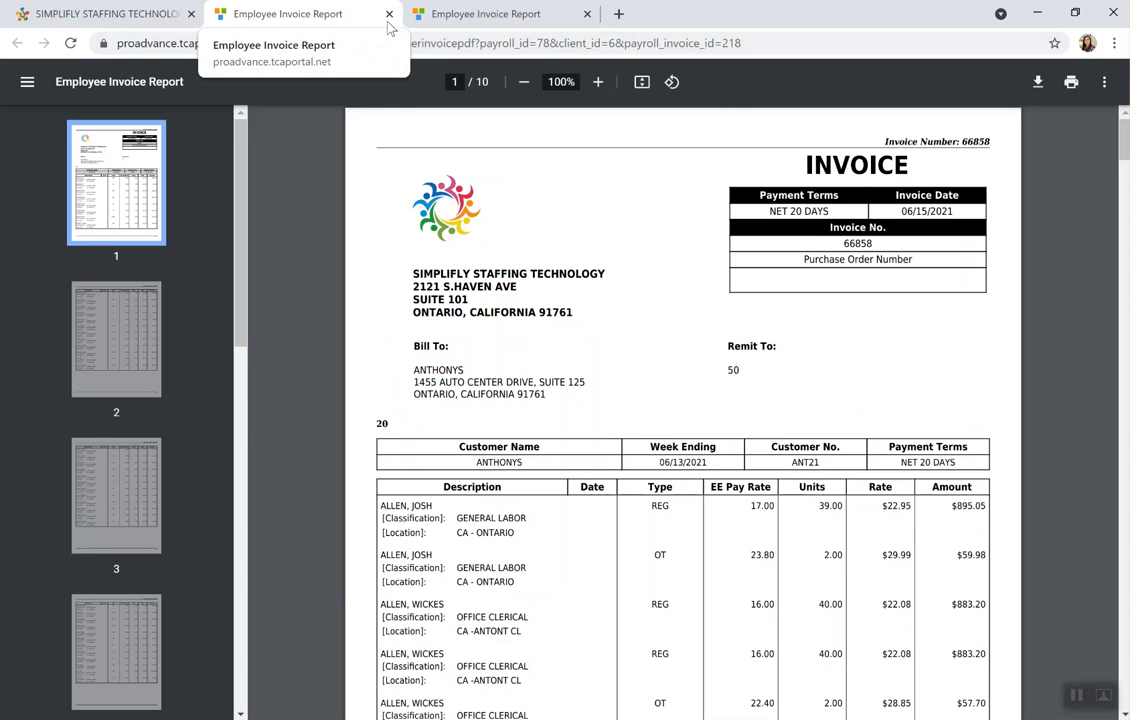
# - Close both Employee Invoice Report tabs and reopen the ANTHONYS payroll invoice's detail page from the batch's client list
pyautogui.click(511, 18)
pyautogui.click(587, 14)
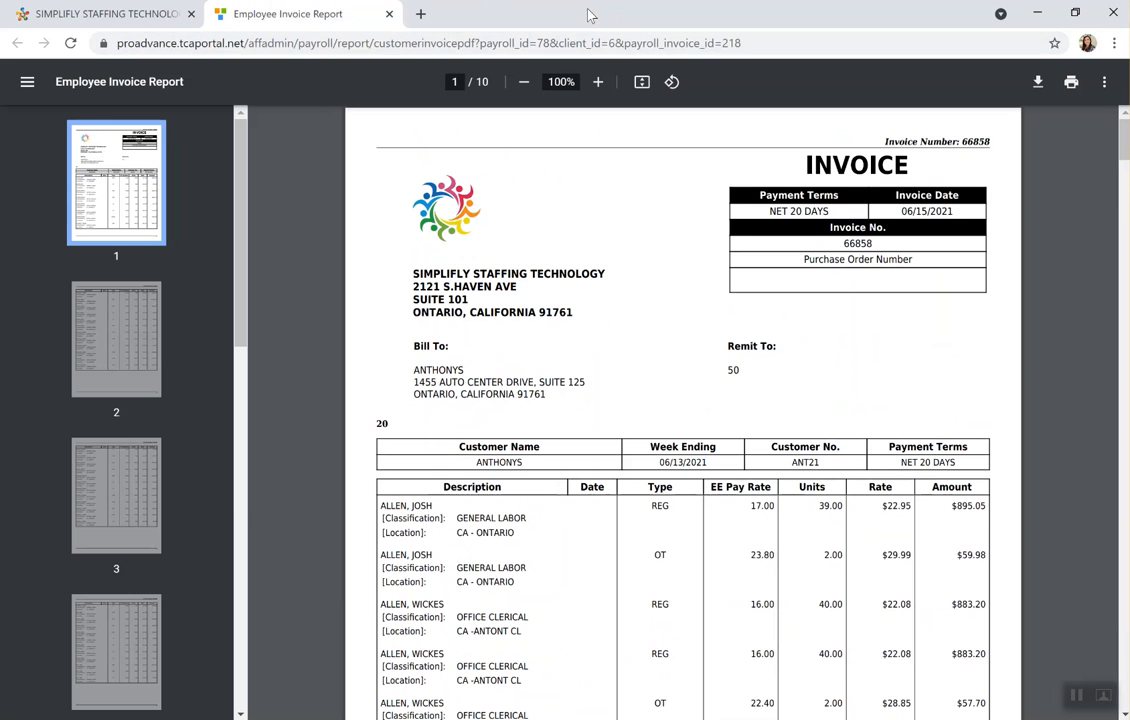
pyautogui.click(389, 14)
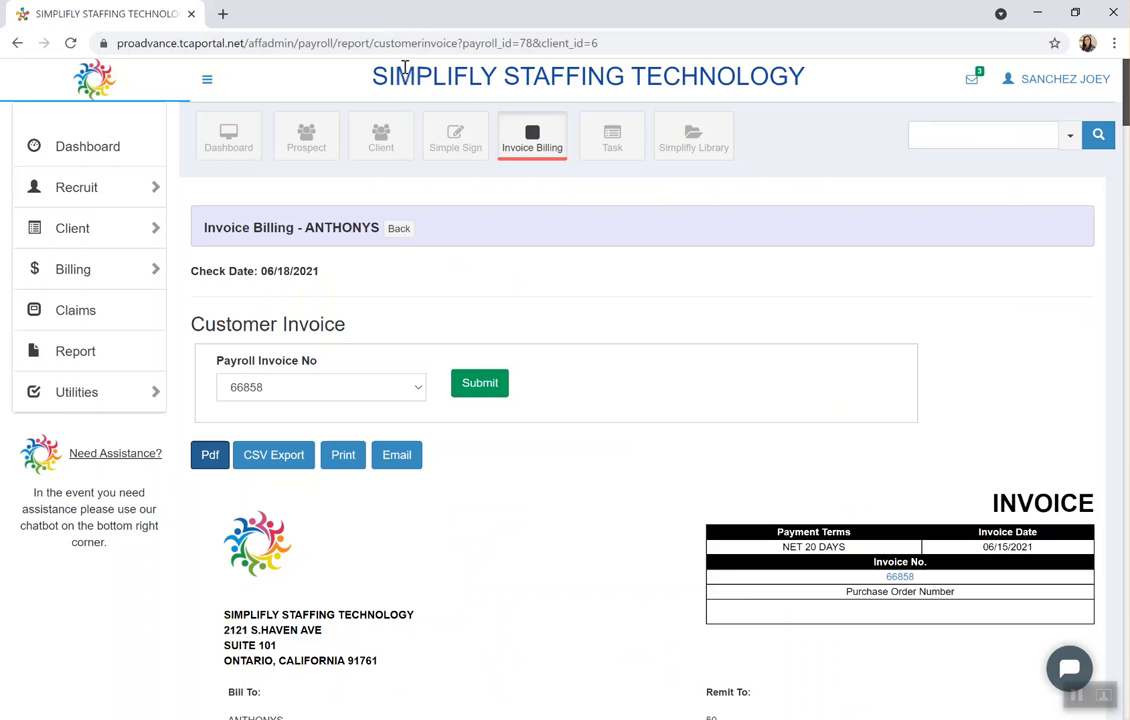
pyautogui.click(397, 229)
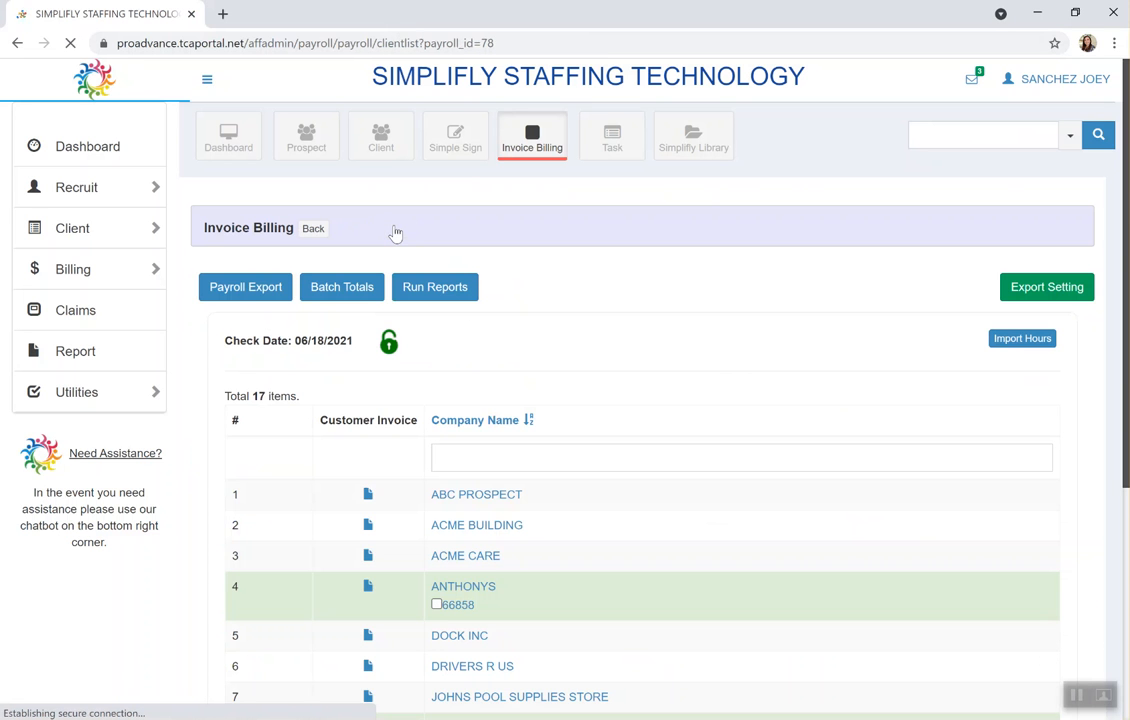
pyautogui.click(467, 613)
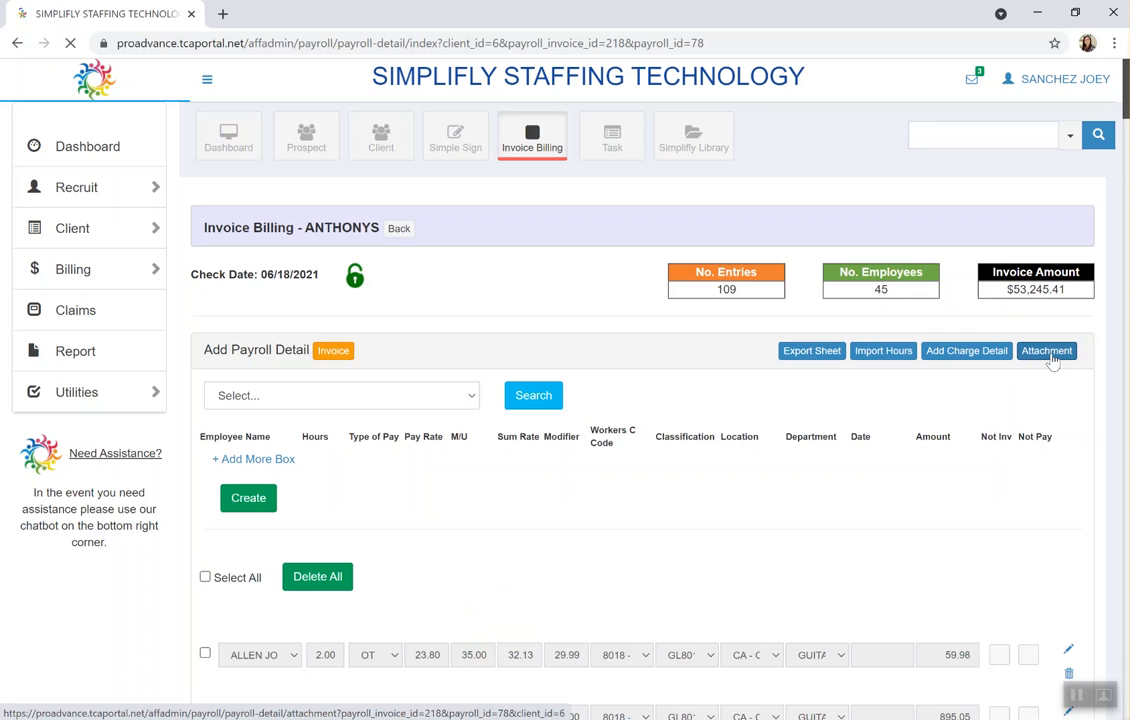
# - Open the Funding Report from the financial reports and include all clients in it
pyautogui.click(76, 352)
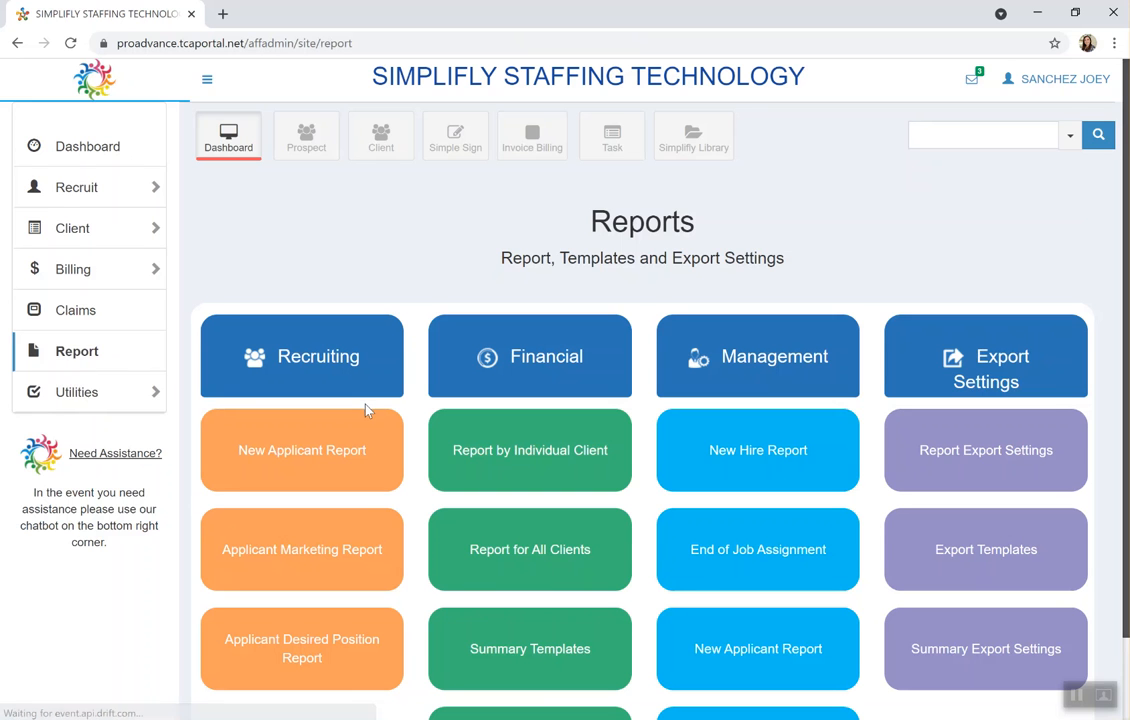
pyautogui.scroll(-1, 362, 402)
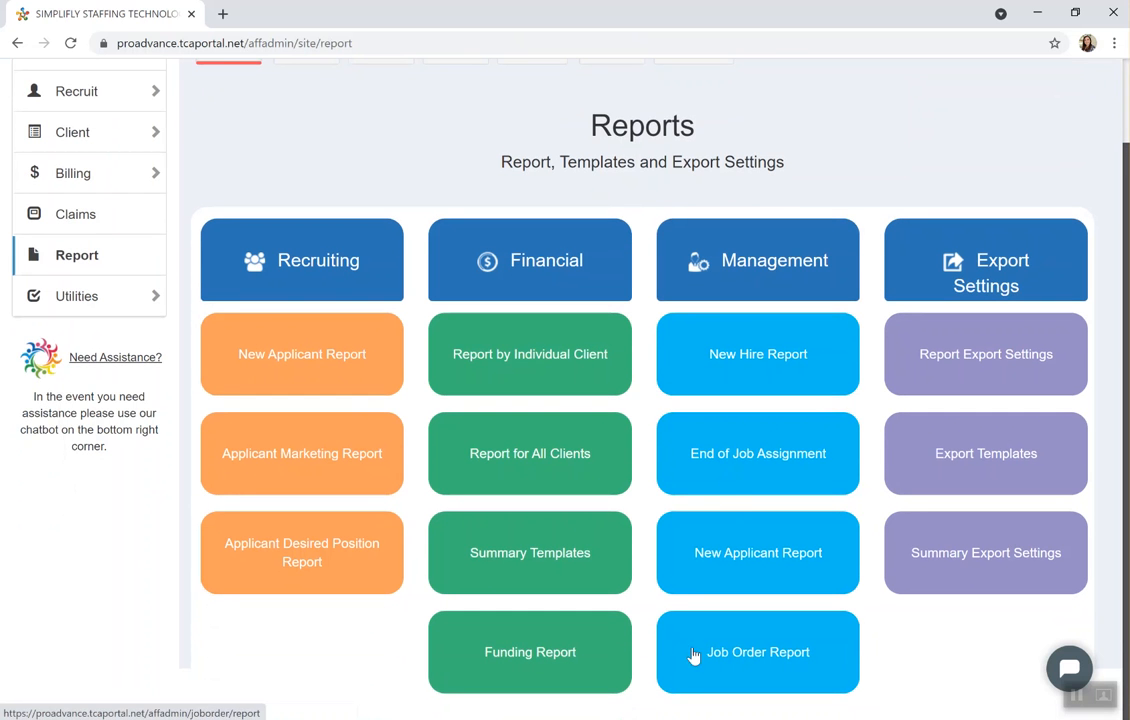
pyautogui.click(563, 660)
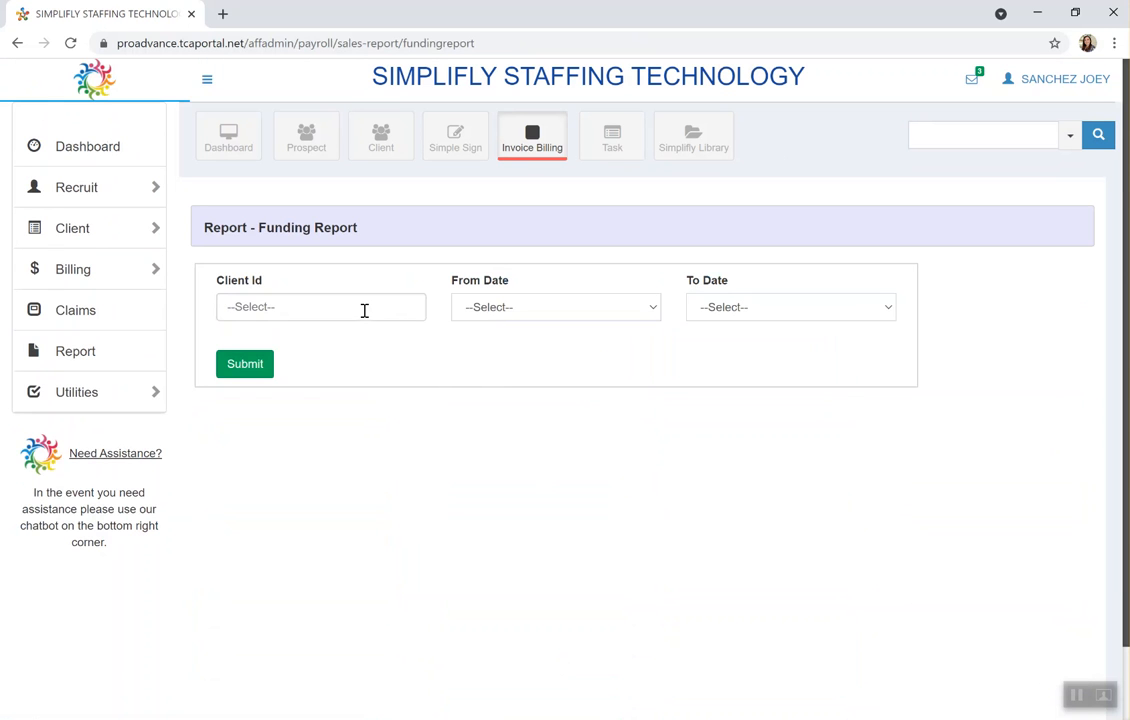
pyautogui.click(364, 309)
pyautogui.click(228, 333)
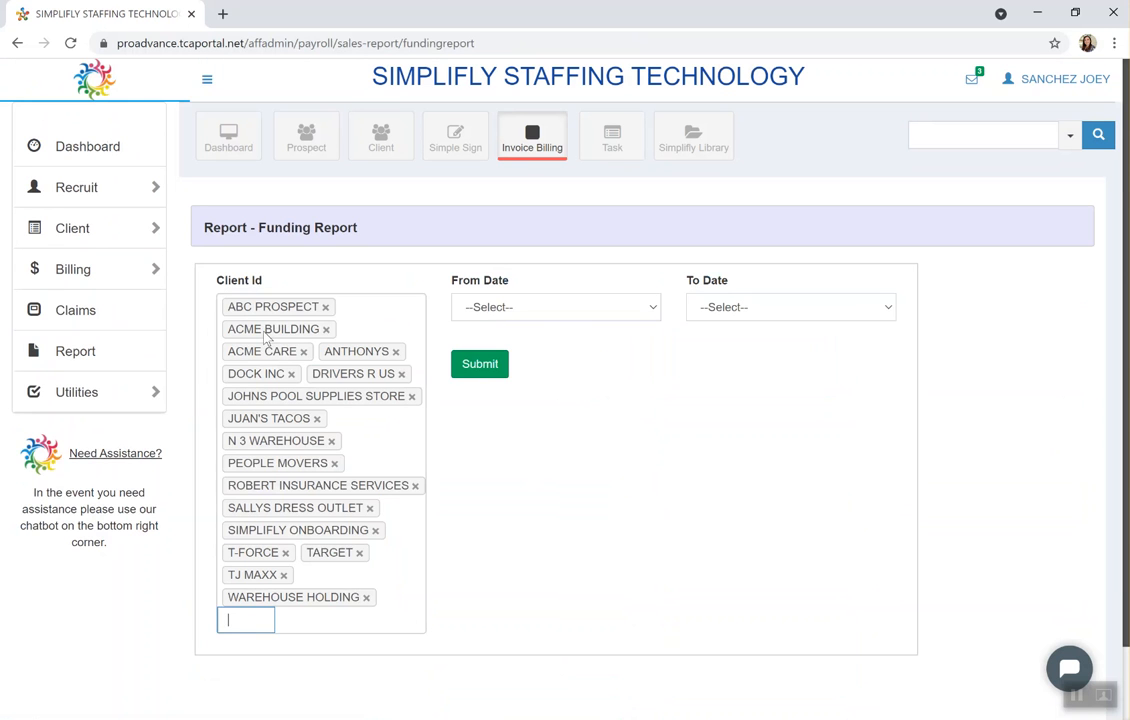
# - Generate the funding report from 06/18/2021 to 06/18/2021 and review the listed invoices and amounts
pyautogui.click(563, 309)
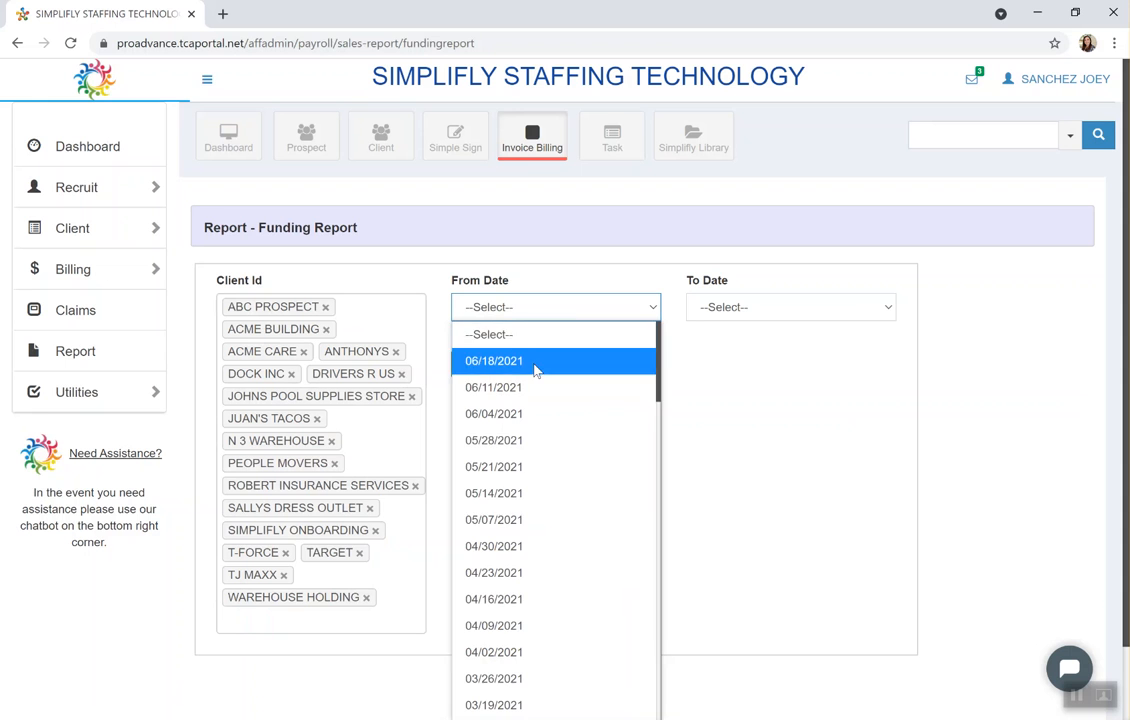
pyautogui.click(537, 362)
pyautogui.click(736, 310)
pyautogui.click(731, 360)
pyautogui.click(492, 362)
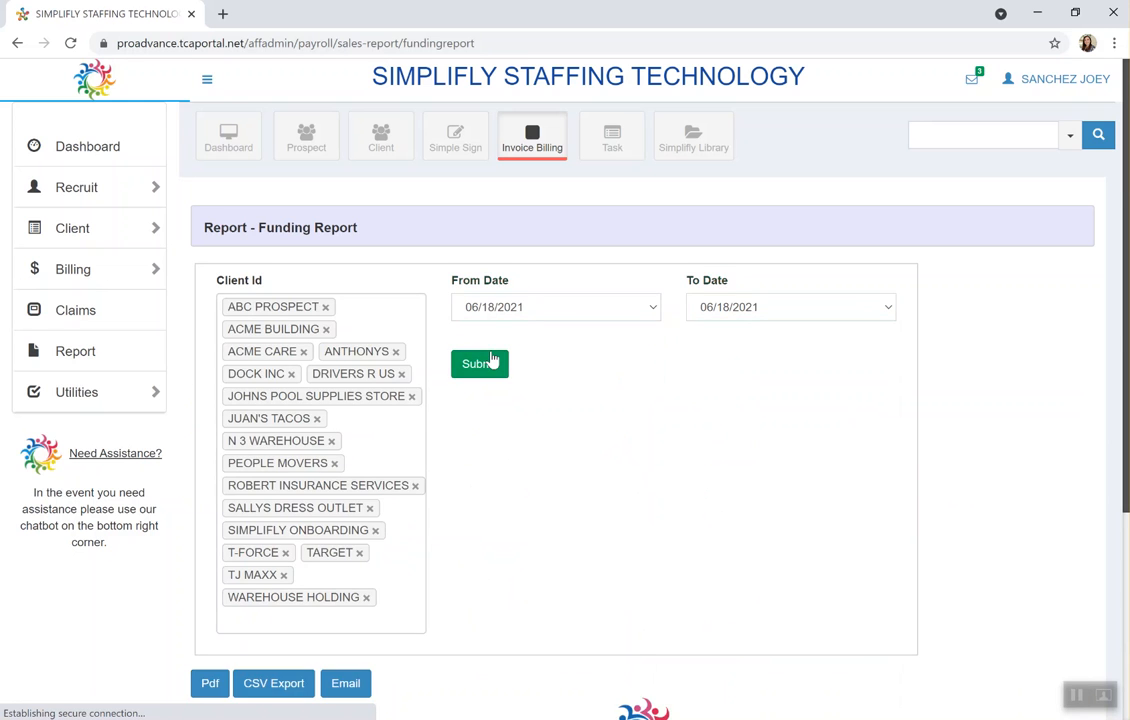
pyautogui.scroll(-3, 492, 360)
pyautogui.scroll(-1, 492, 360)
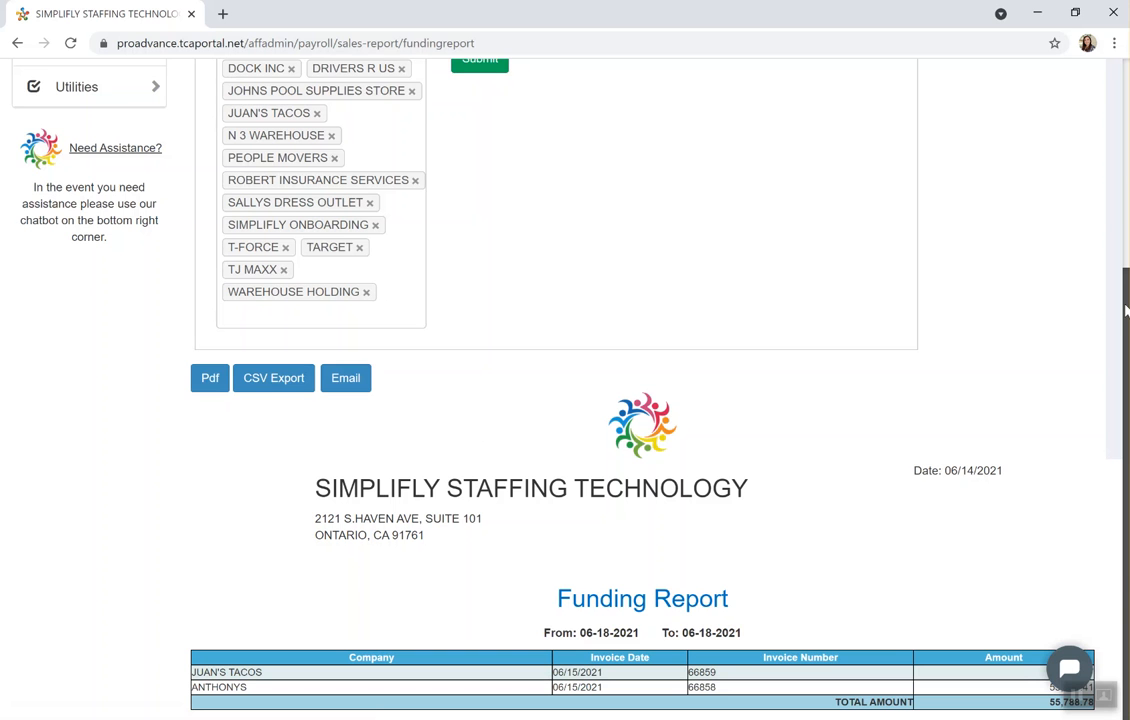
pyautogui.scroll(2, 995, 272)
pyautogui.scroll(2, 560, 400)
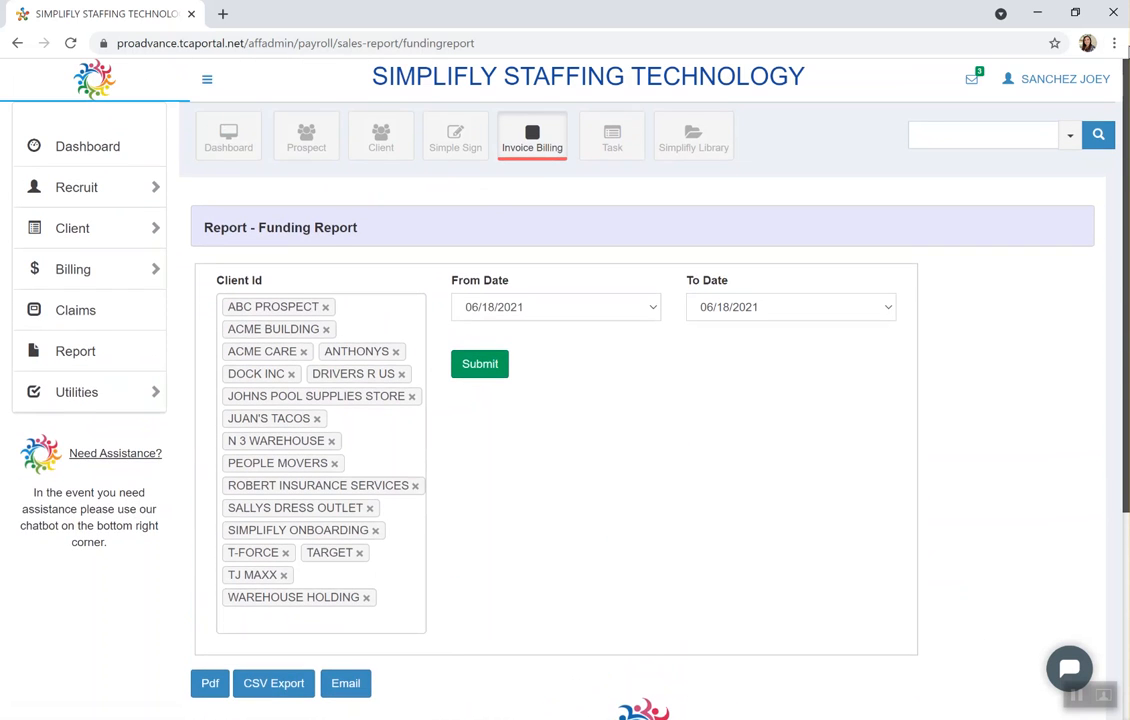